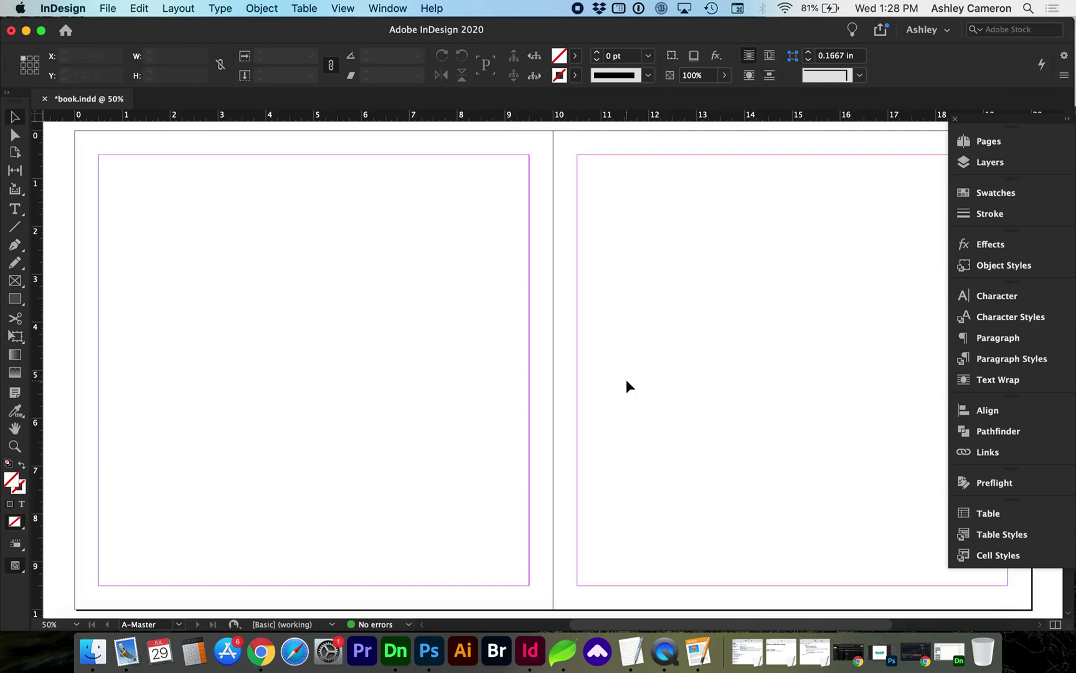
Show the Pages panel and open the A-Master spread for editing
click(981, 142)
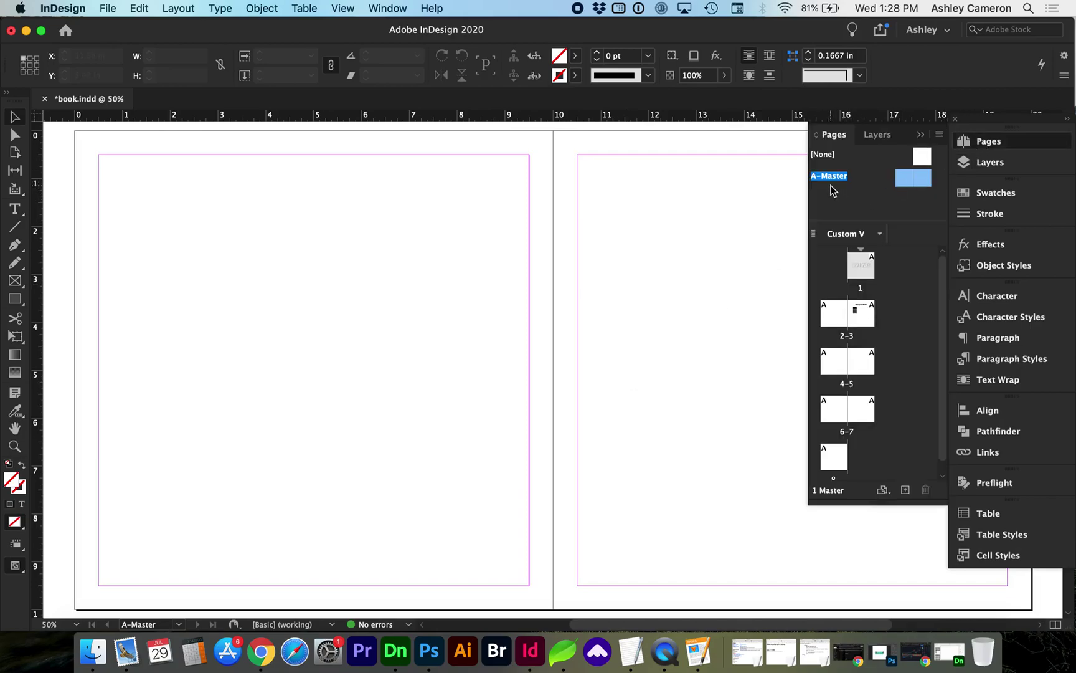
double_click(909, 182)
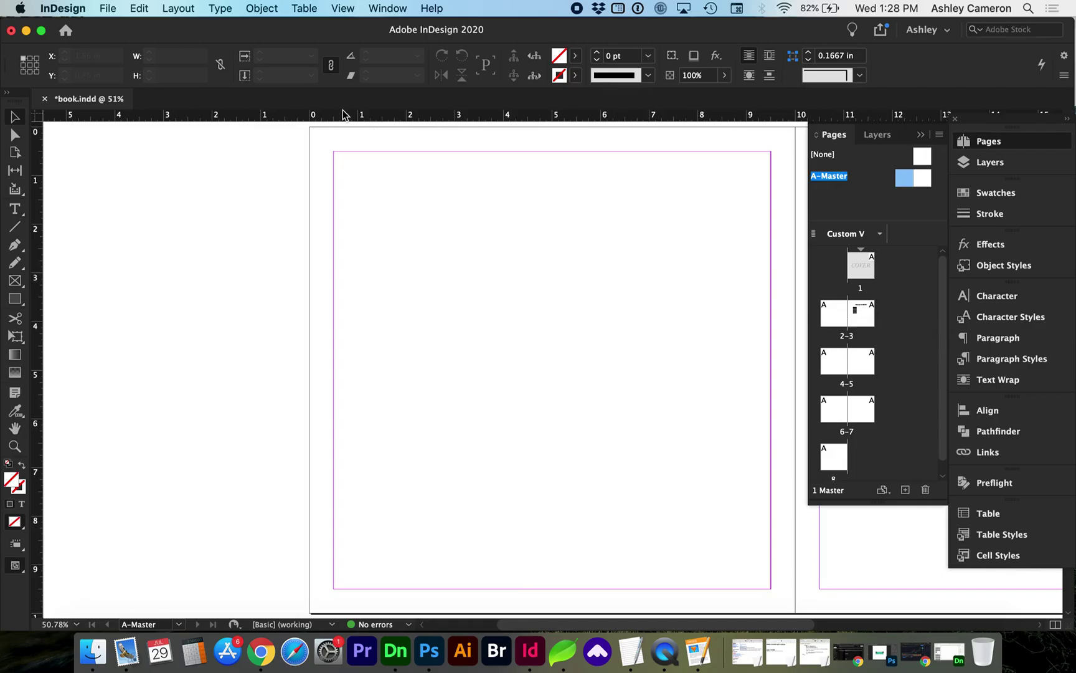
click(105, 8)
mouse_move(157, 265)
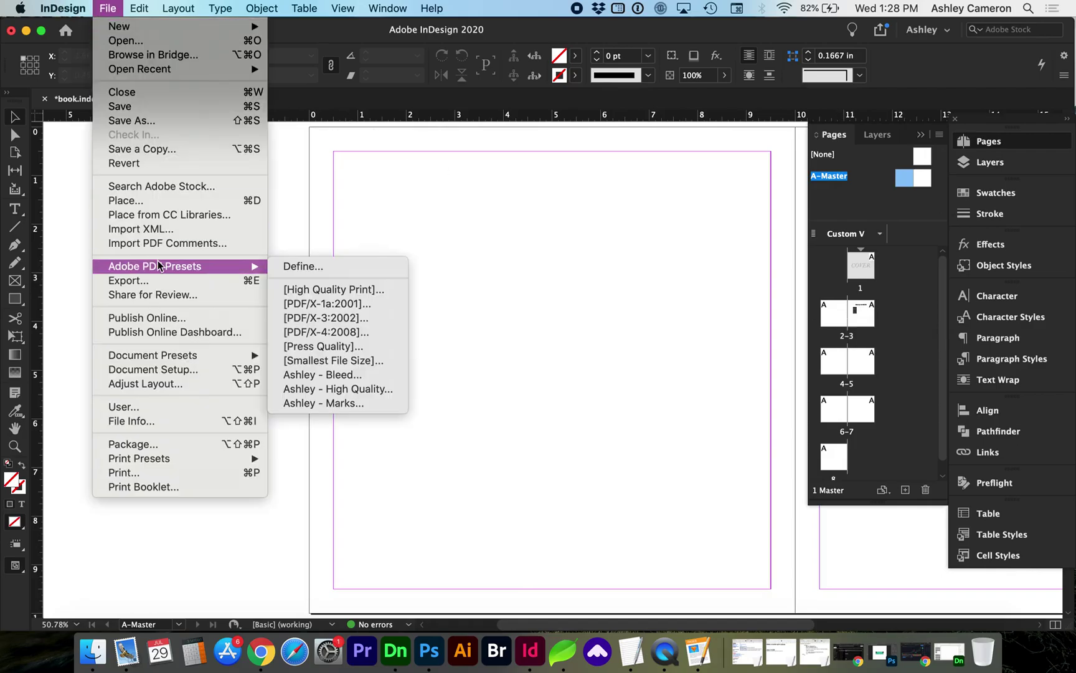
click(155, 370)
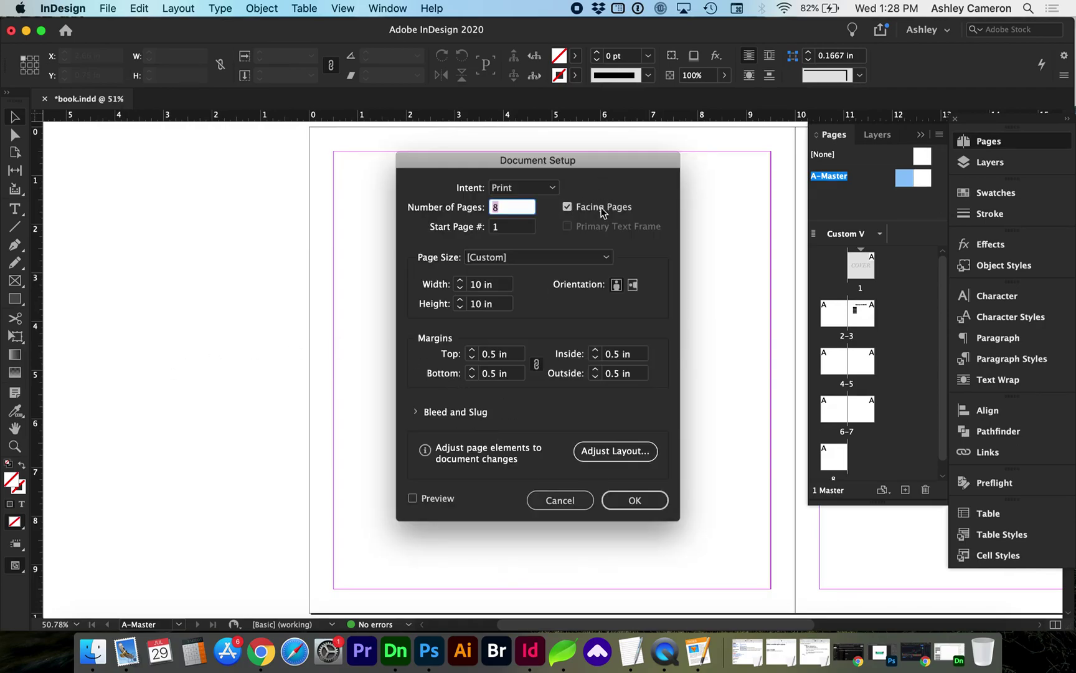
click(568, 208)
click(567, 207)
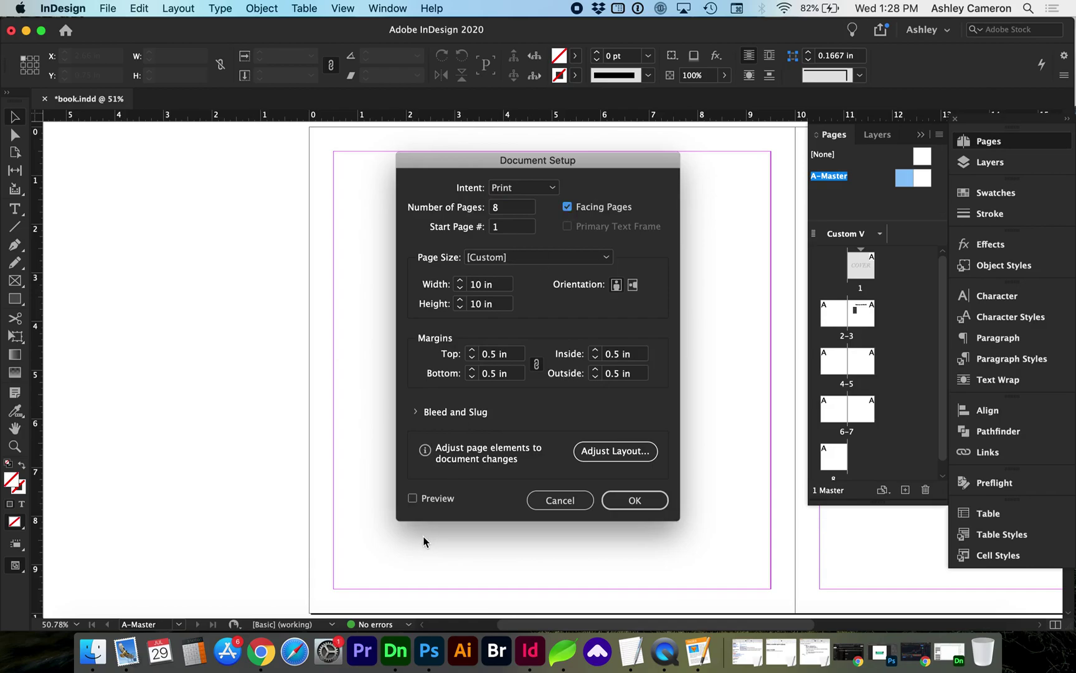
click(567, 208)
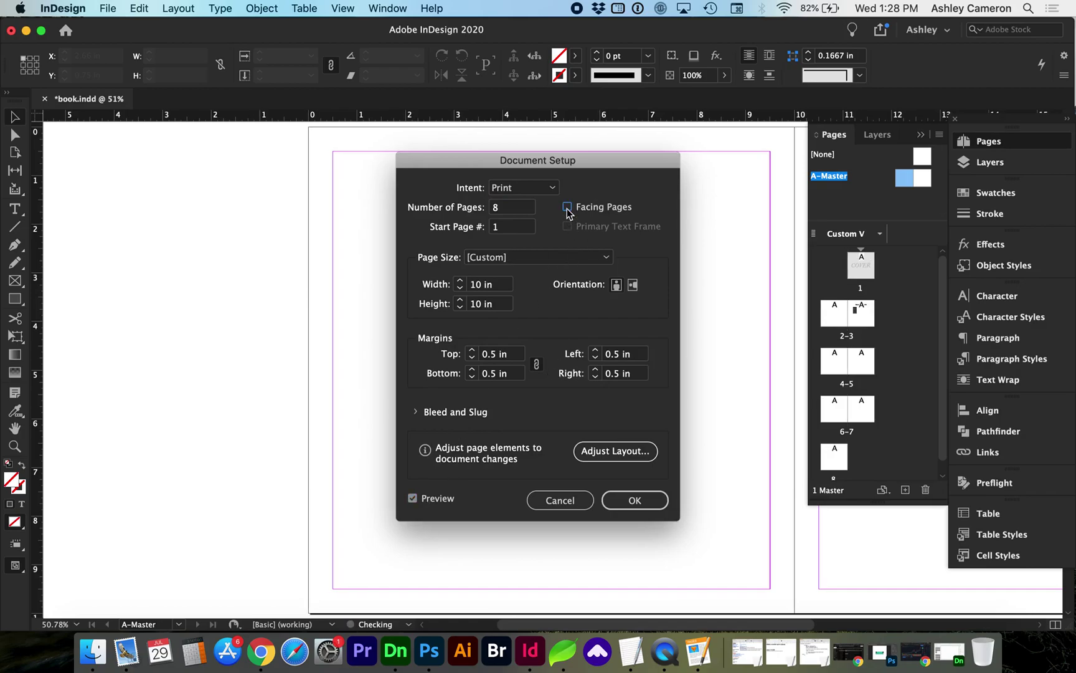
click(568, 208)
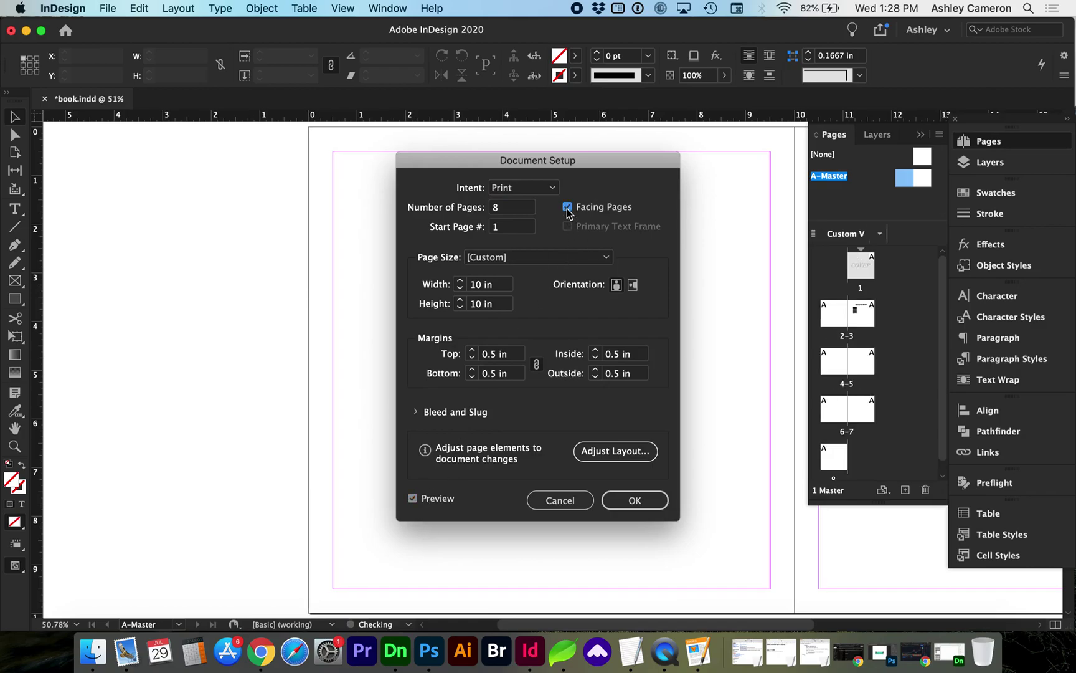
click(633, 502)
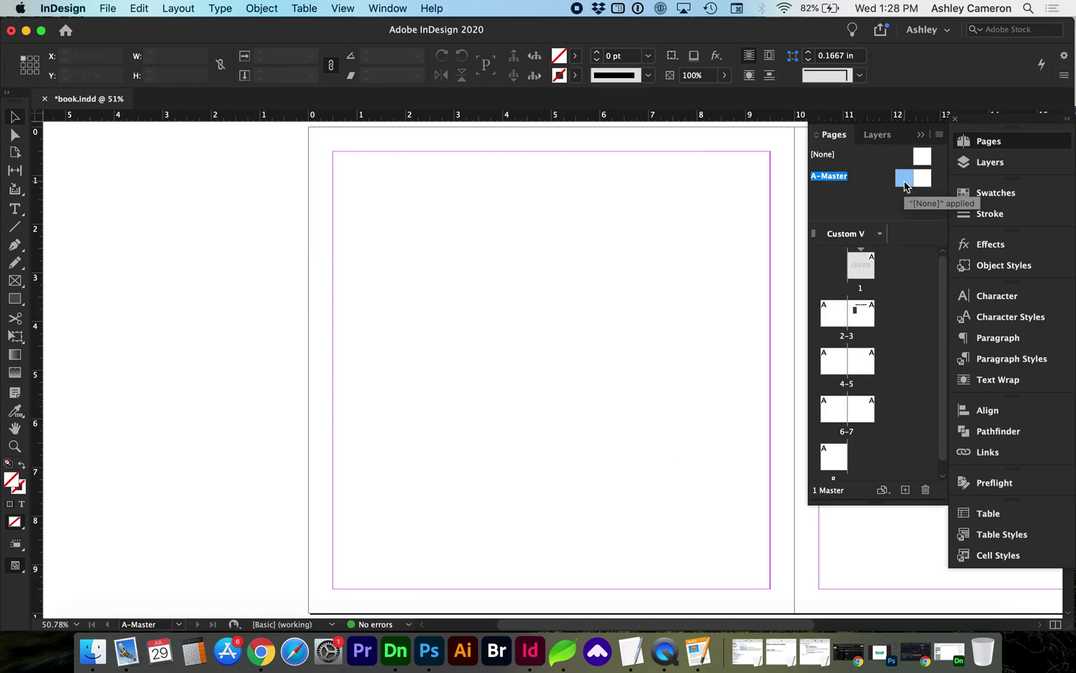
Draw a small text frame at the bottom-left margin corner of the master's left page
scroll(616, 380, down, 1)
scroll(616, 381, down, 2)
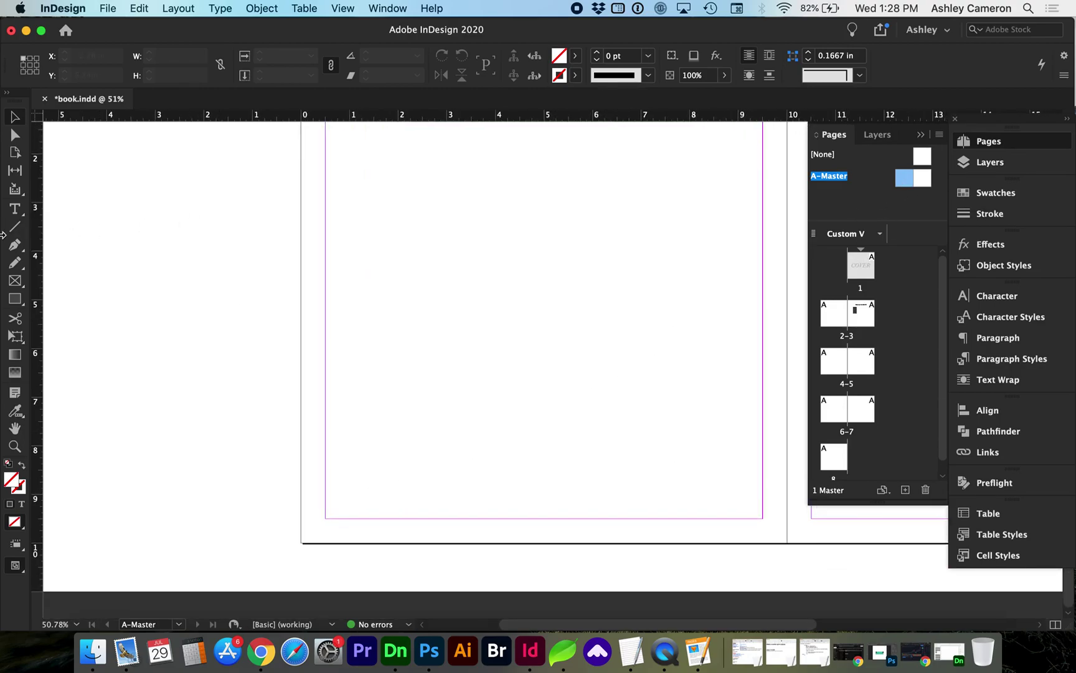
click(15, 209)
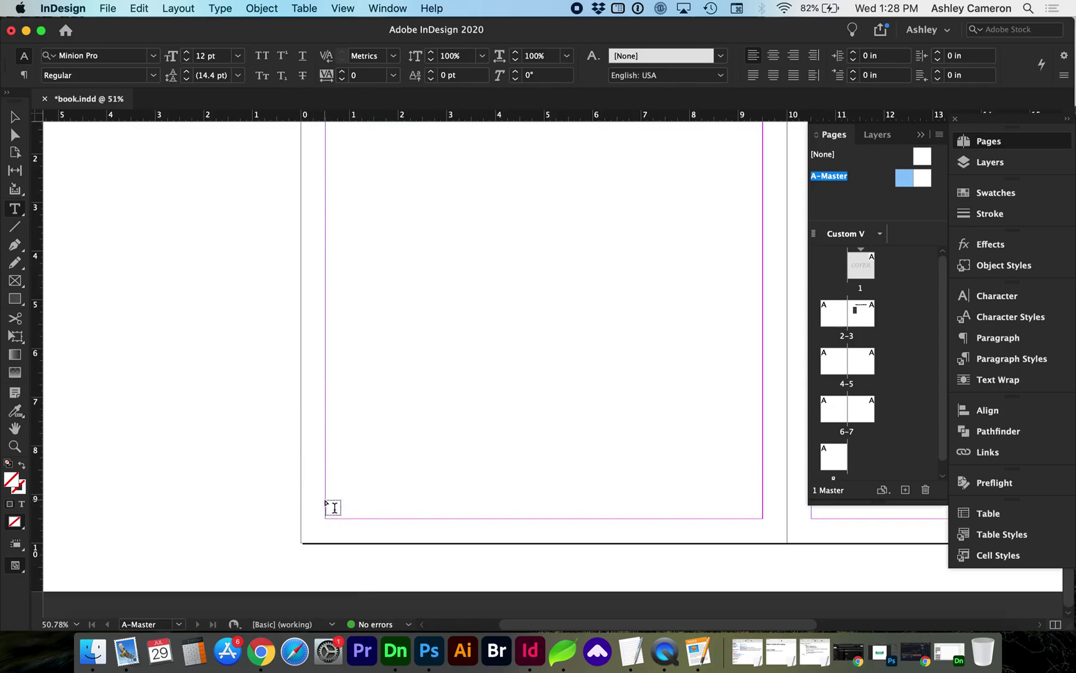
drag(325, 499, 358, 515)
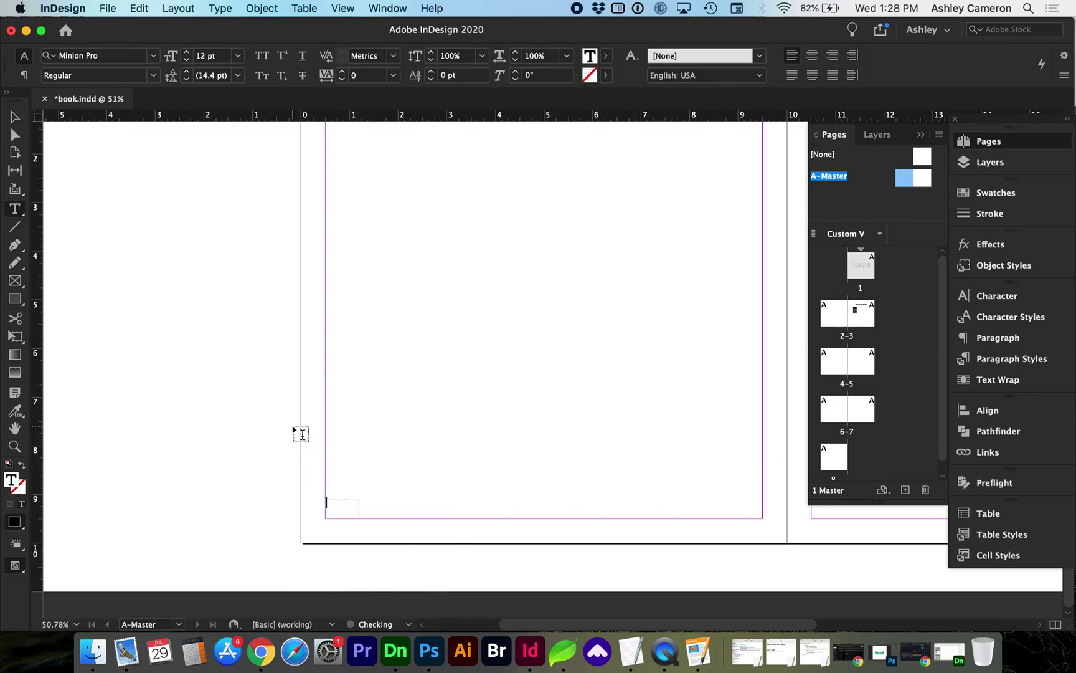
Insert a Current Page Number marker into the frame and select the marker
click(214, 10)
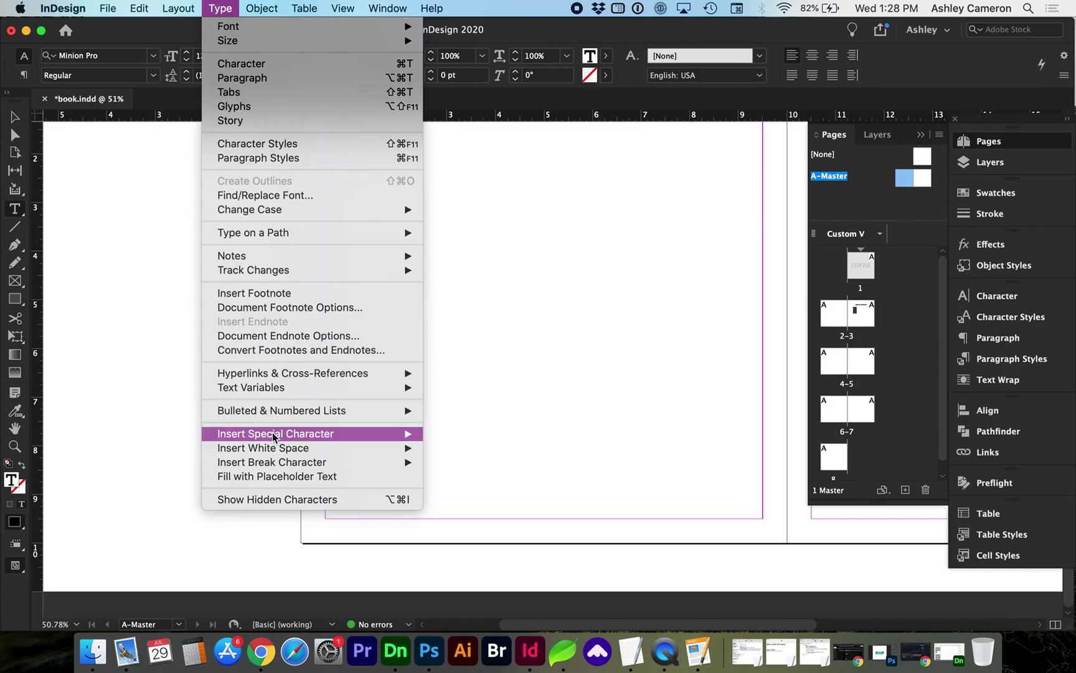
mouse_move(273, 438)
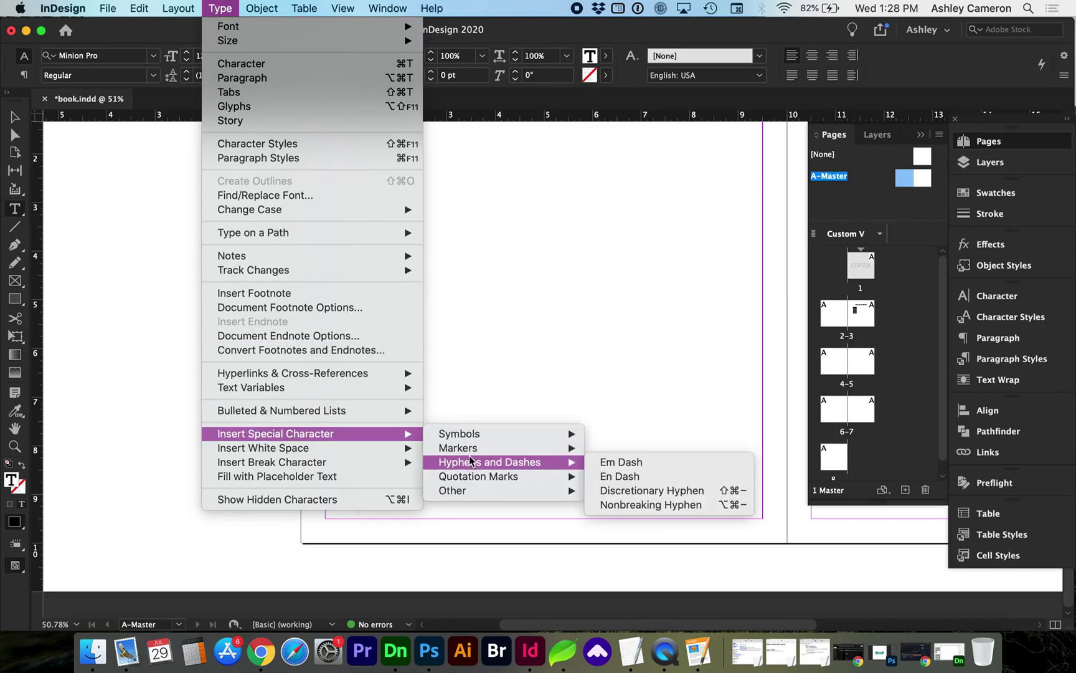
mouse_move(469, 453)
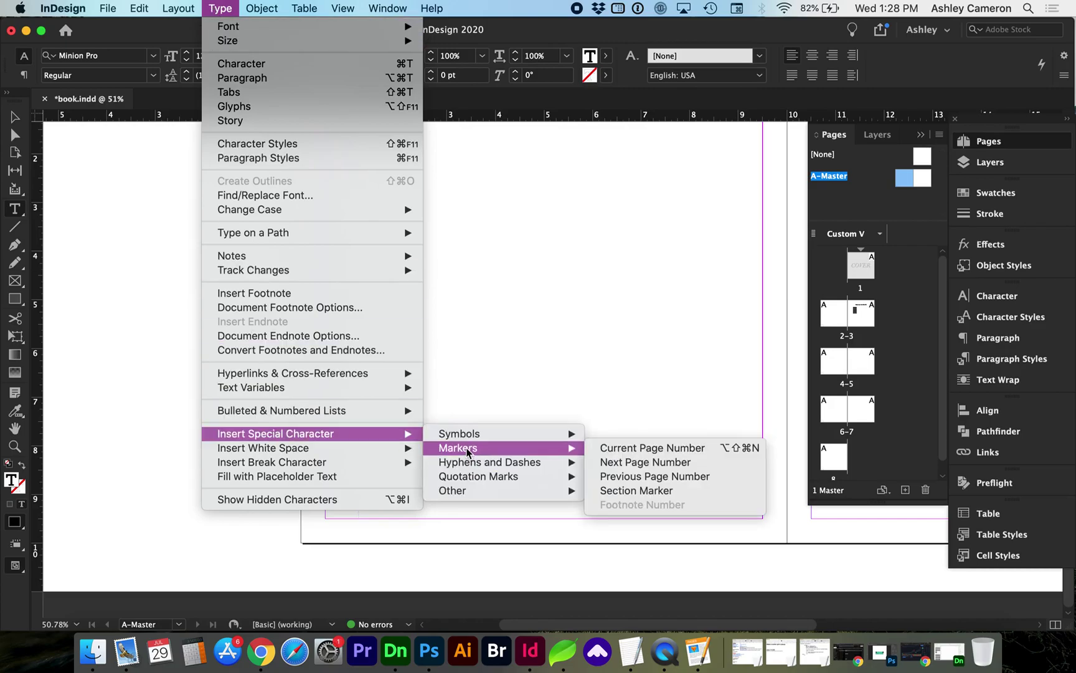
click(631, 448)
scroll(396, 509, up, 2)
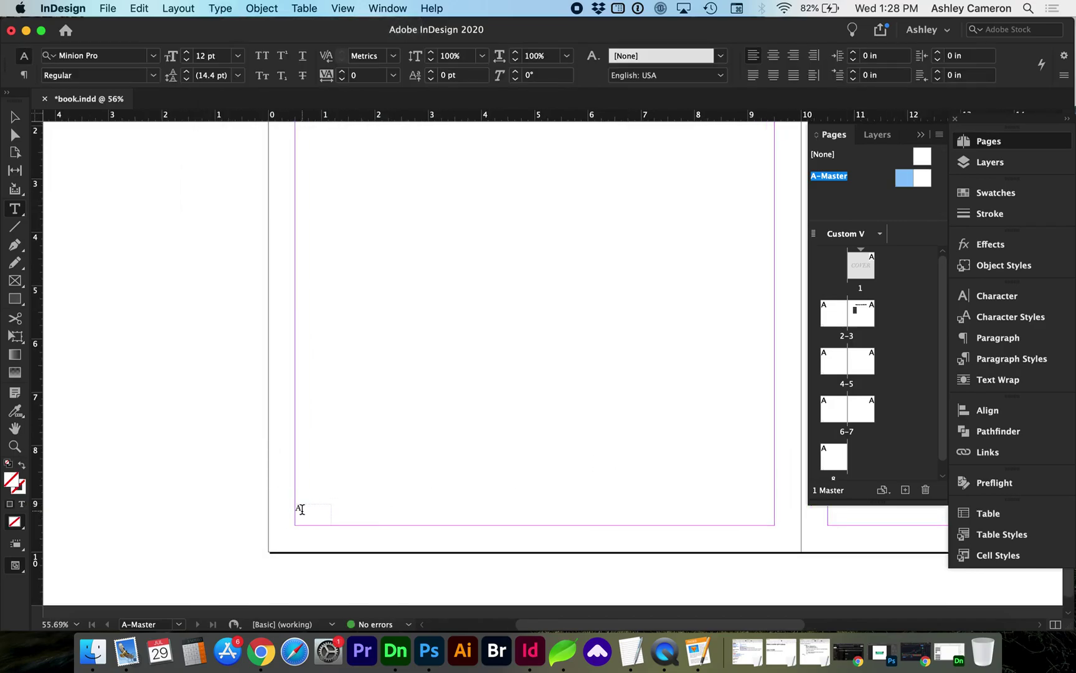
double_click(297, 507)
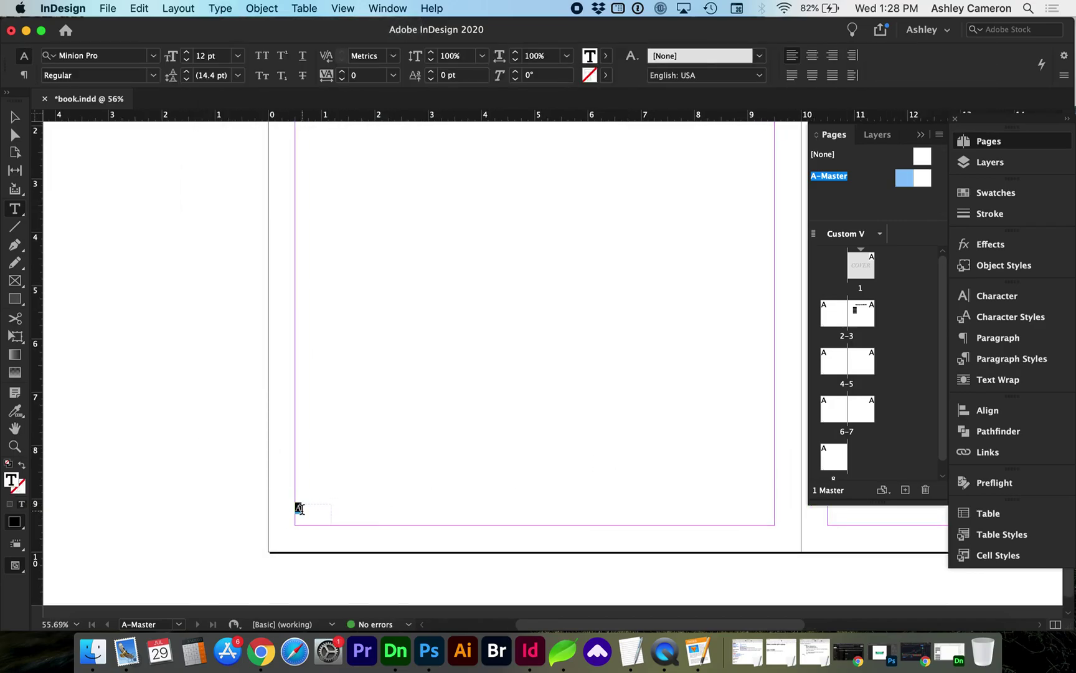
Style the 'A' page number marker in Gotham Book at 24 pt, then deselect it
click(131, 56)
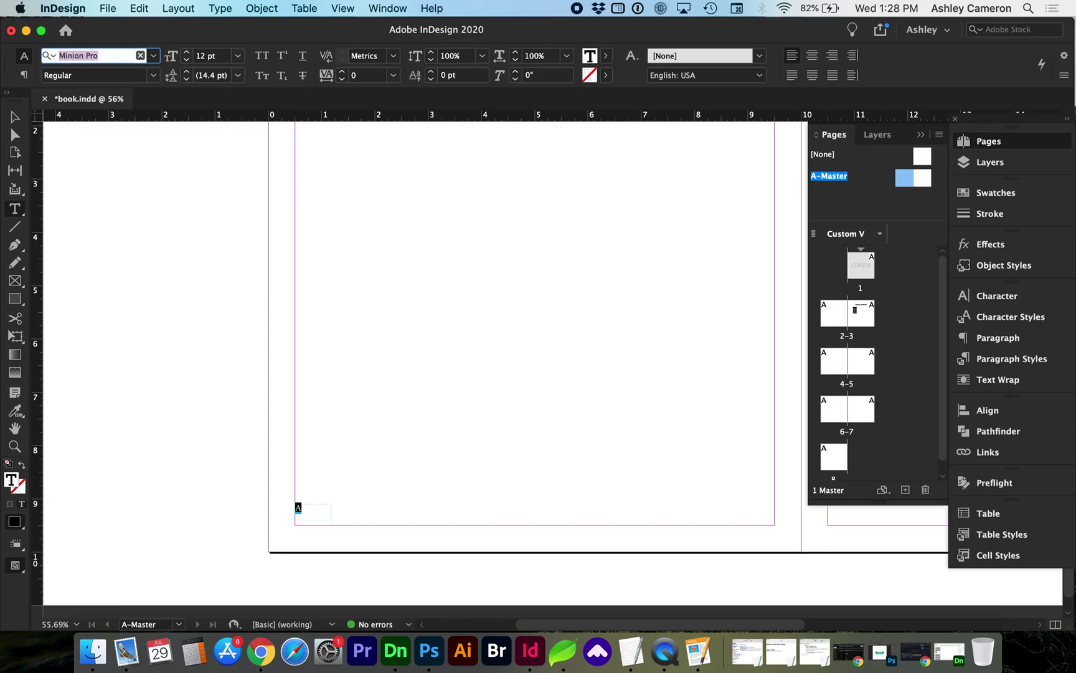
text(goth)
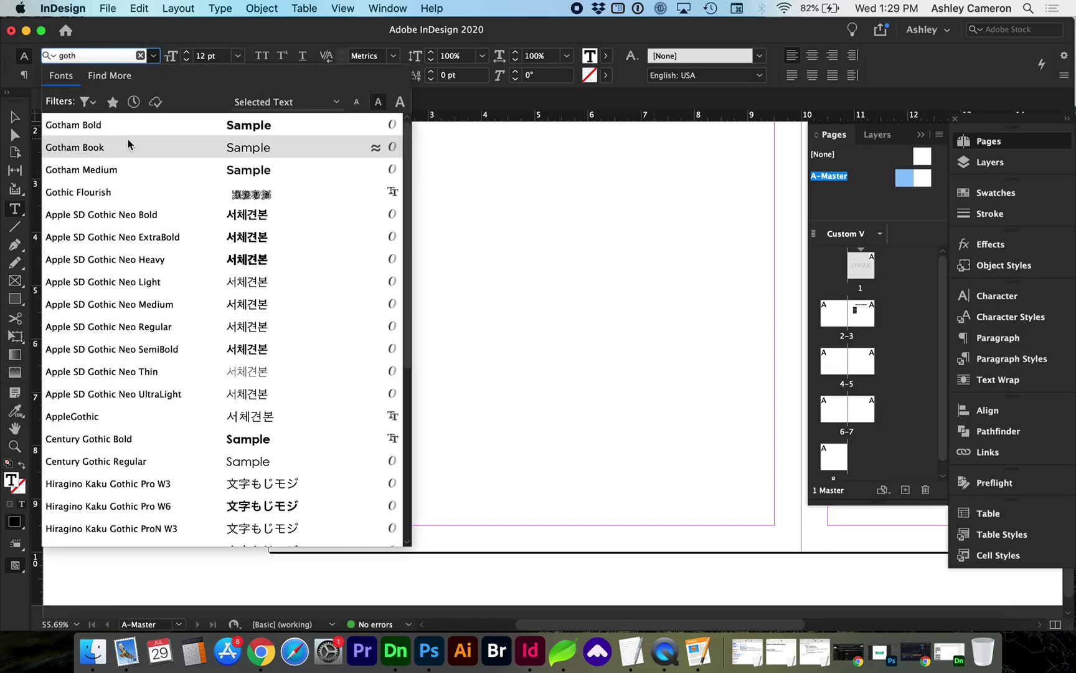
key(Return)
click(237, 56)
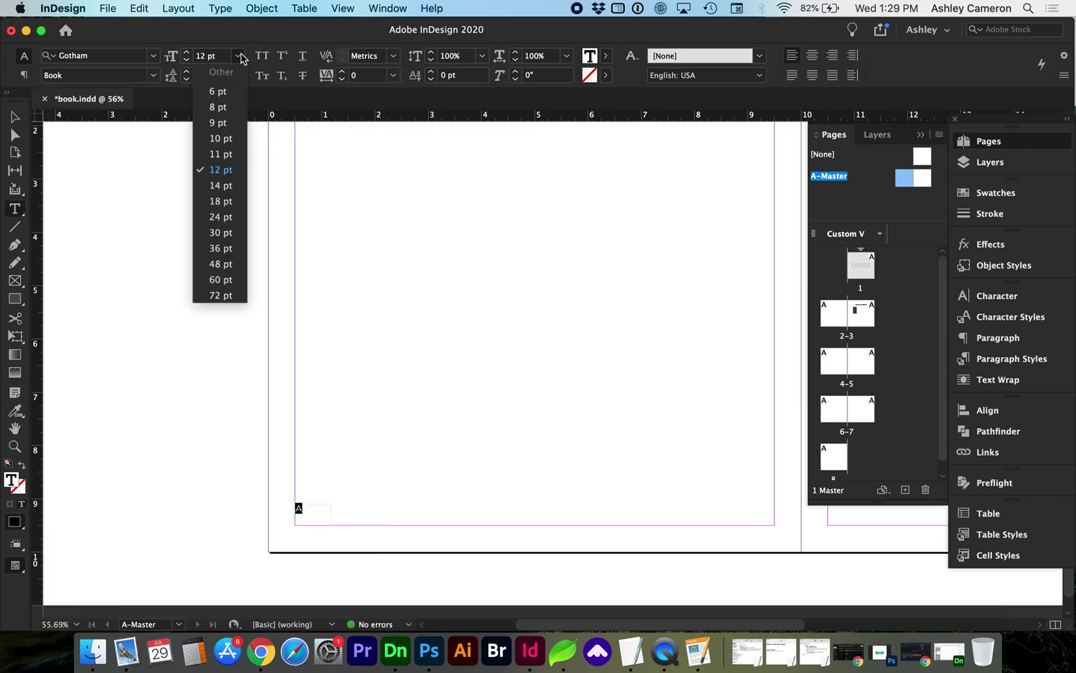
click(225, 216)
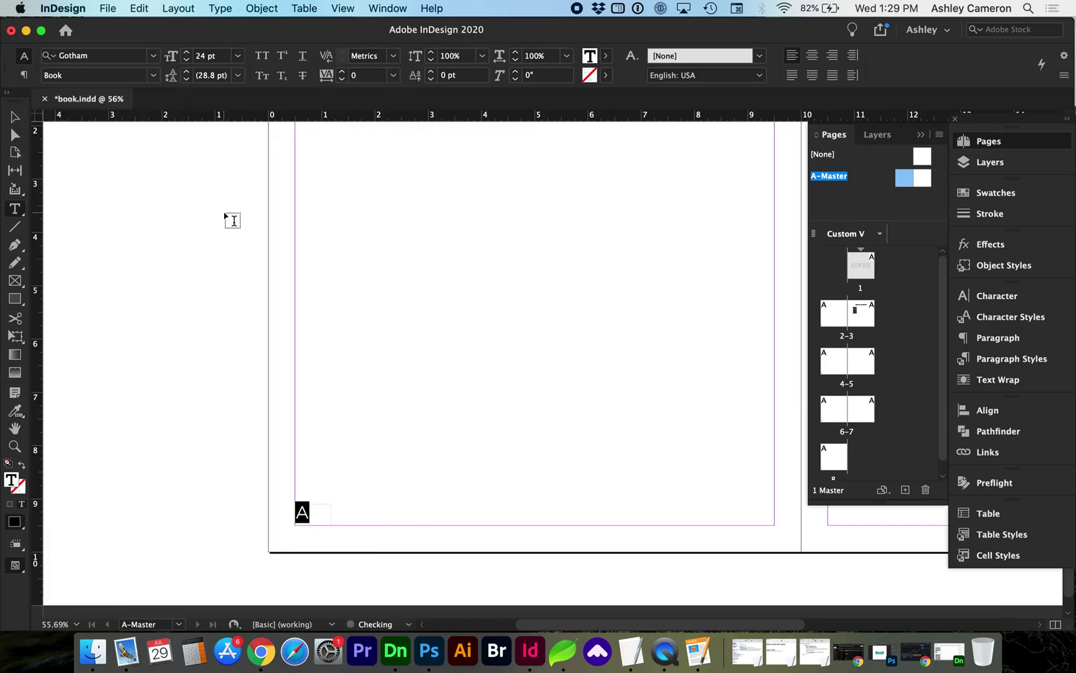
click(200, 397)
Nudge the page number frame into place and Option-drag a copy to X 7.2 in, Y 9.1 in
key(v)
click(303, 517)
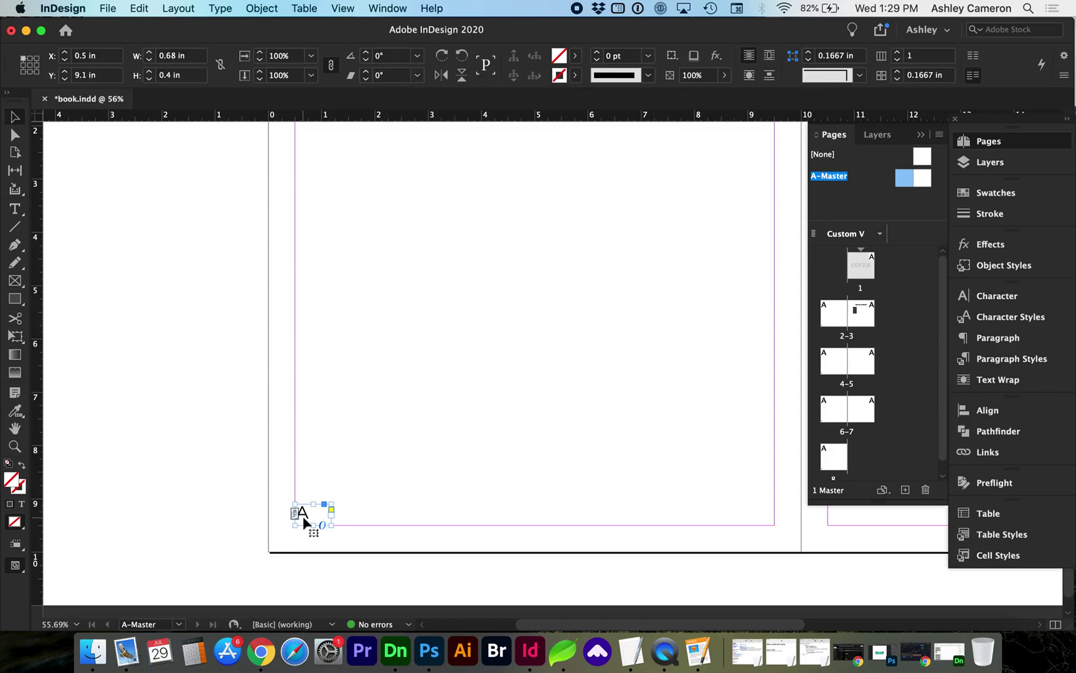
key(shift+Right)
key(Right)
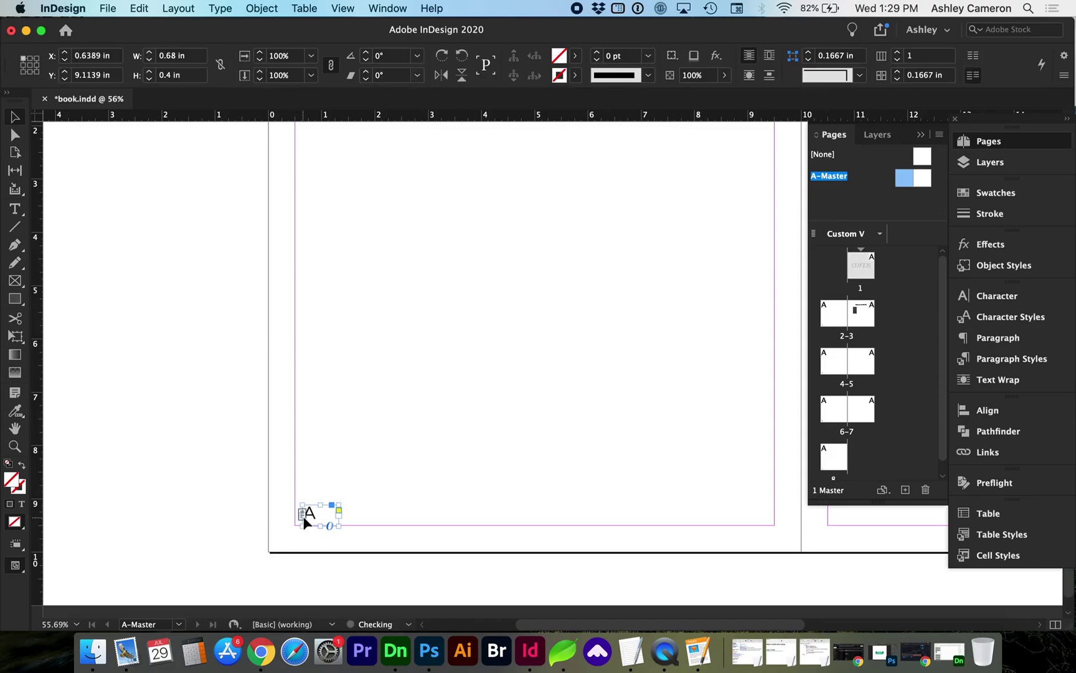
key(Left)
key(Left)
key(Left)
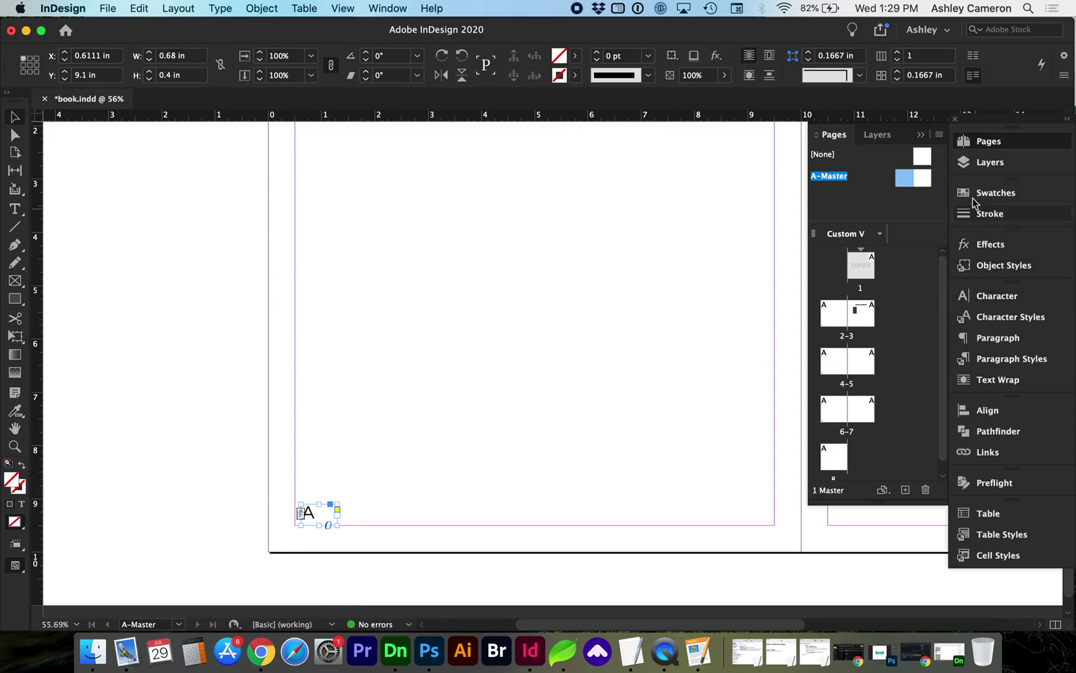
drag(316, 515, 663, 527)
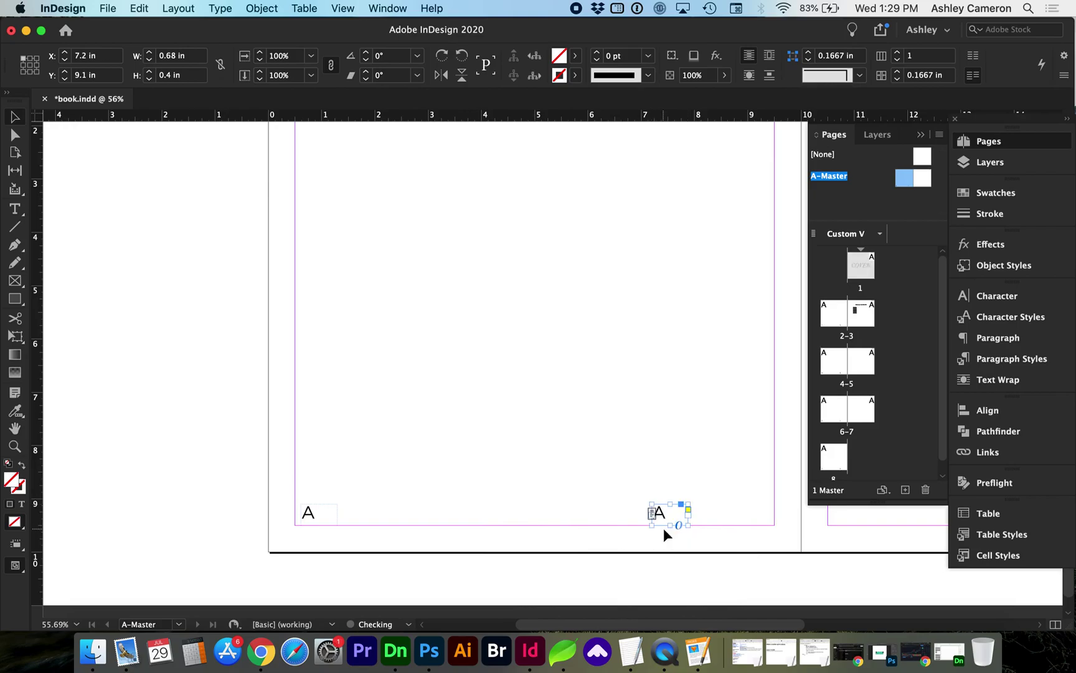
scroll(663, 527, right, 5)
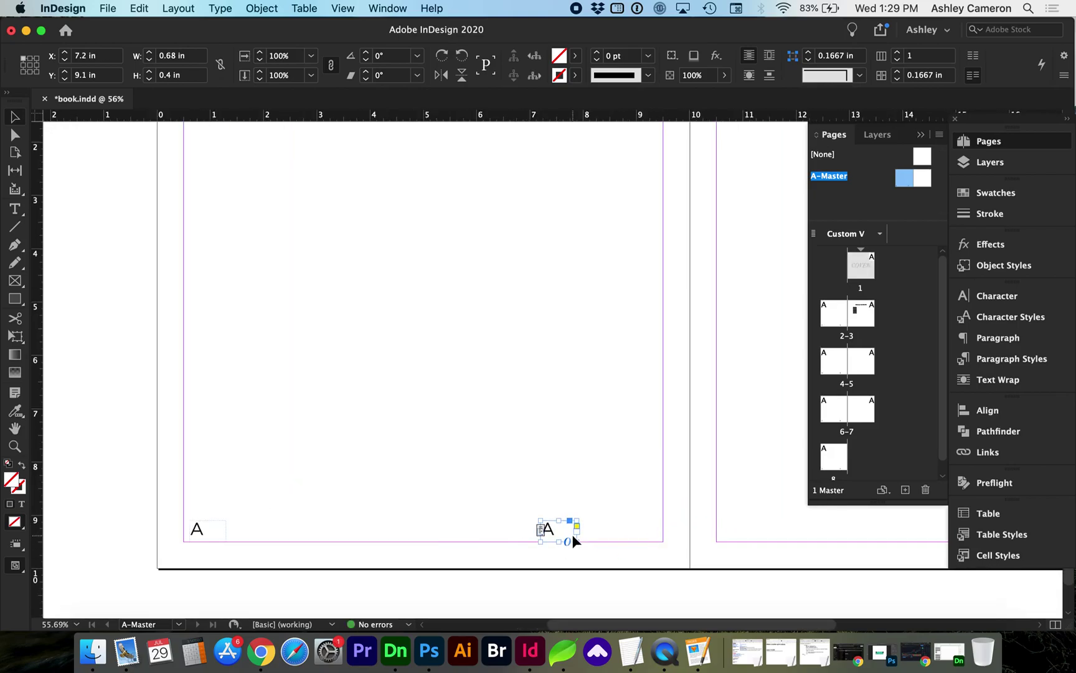
Right-align the copied page number and move it to the right master page's bottom-right corner
click(990, 338)
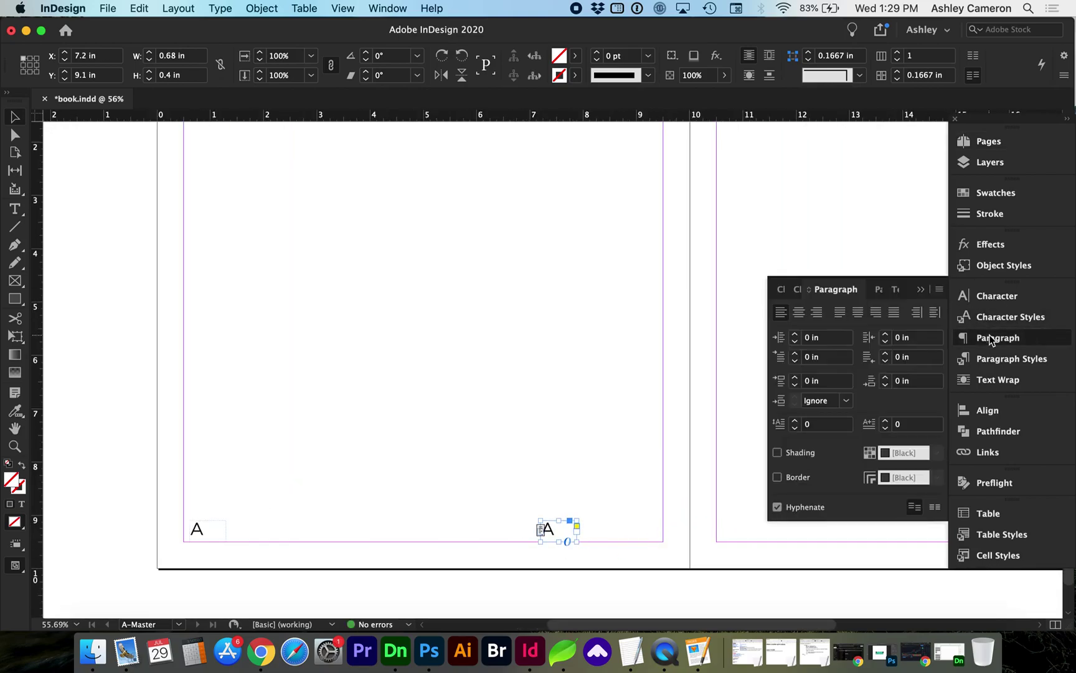
click(816, 312)
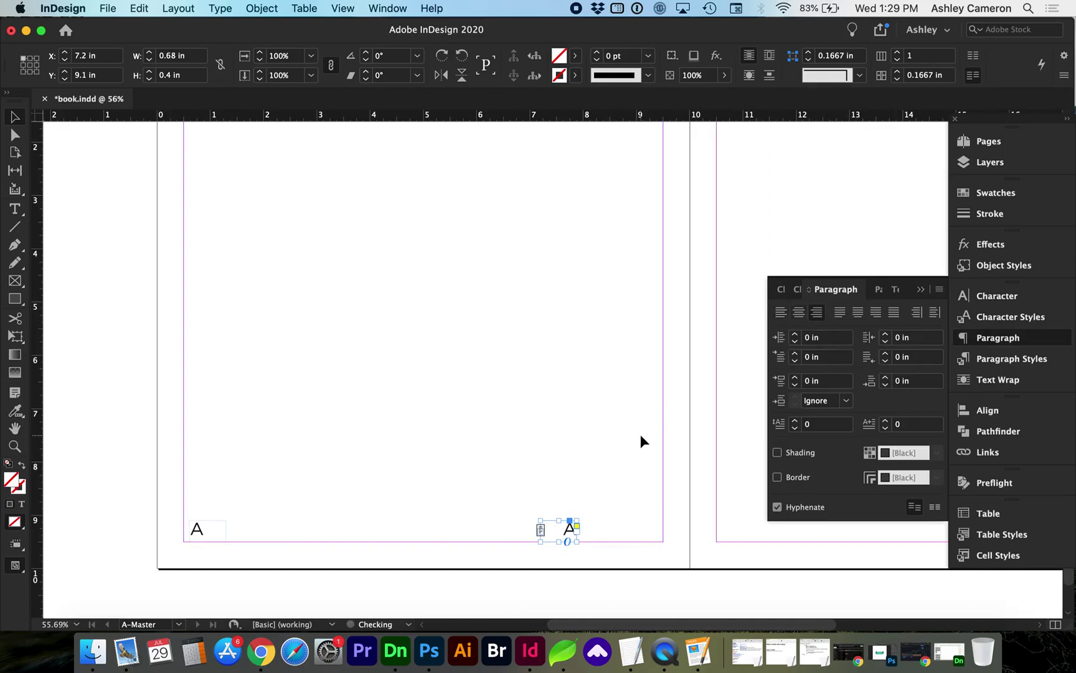
scroll(640, 435, right, 5)
scroll(641, 435, up, 1)
scroll(640, 440, right, 9)
scroll(640, 440, down, 1)
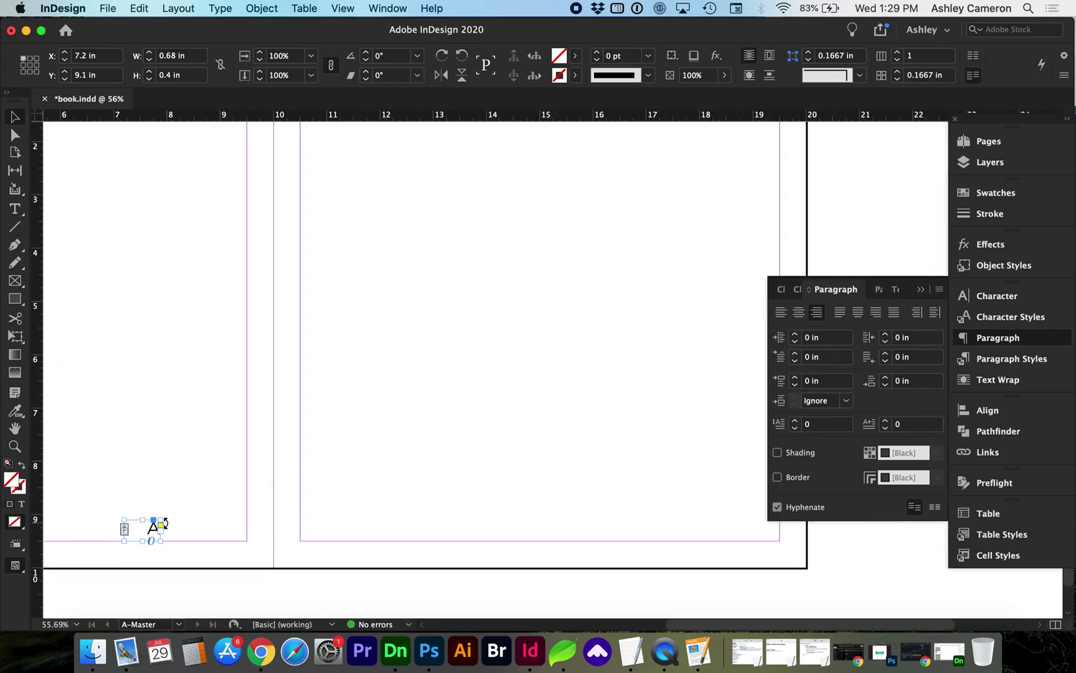
drag(149, 527, 710, 498)
scroll(710, 497, up, 5)
click(689, 450)
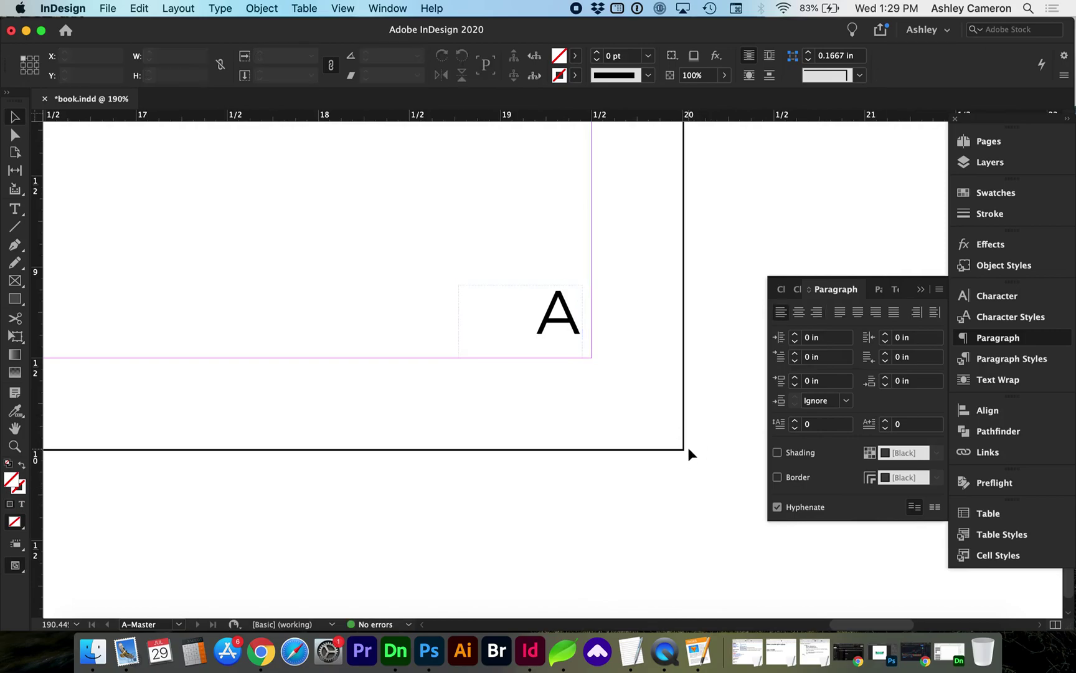
click(1005, 144)
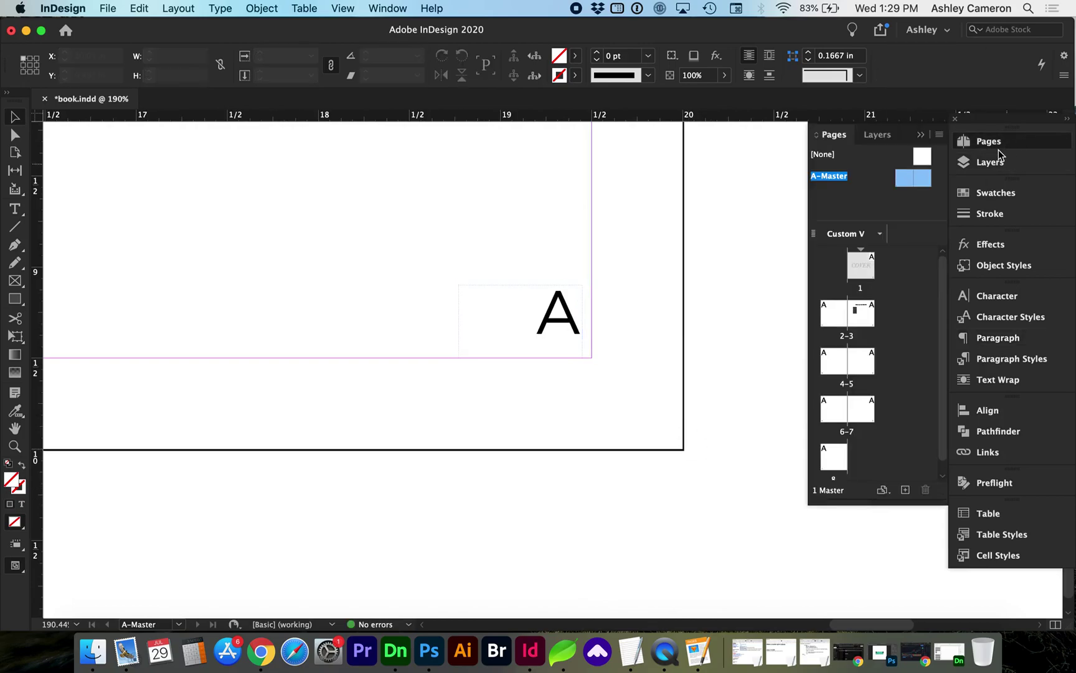
Return to document page 2 and fit the spread in the window
click(840, 313)
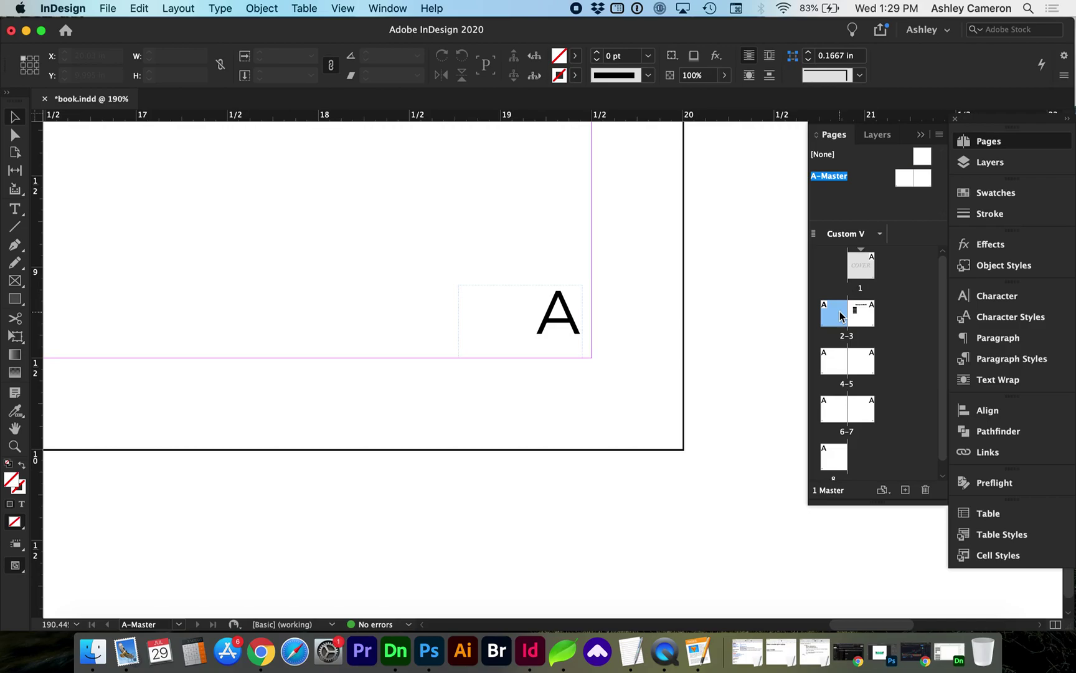
double_click(839, 315)
key(super+0)
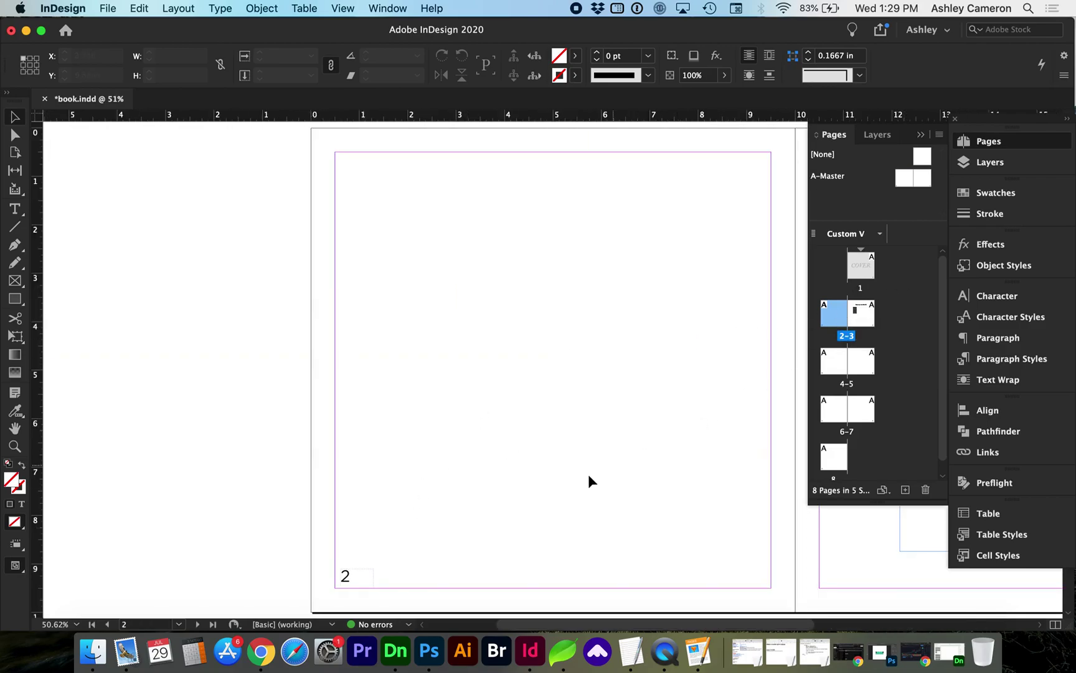
Scroll through the document spreads to check the automatic page numbers, such as 3 on the Table of Contents
scroll(589, 476, right, 10)
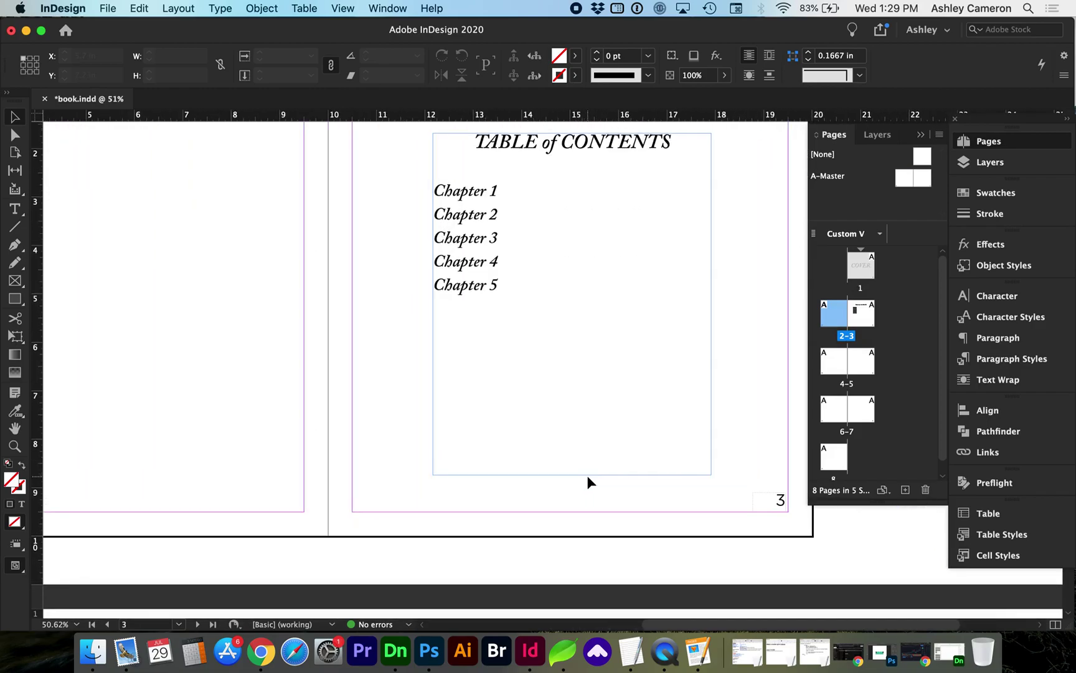
scroll(587, 476, down, 15)
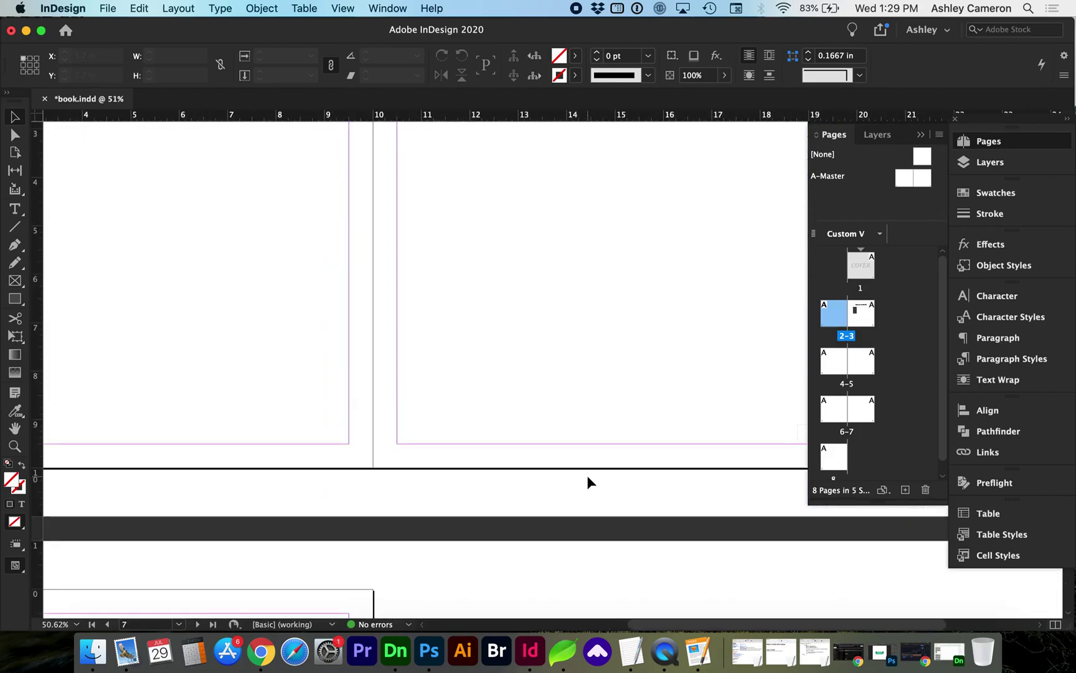
scroll(587, 475, down, 12)
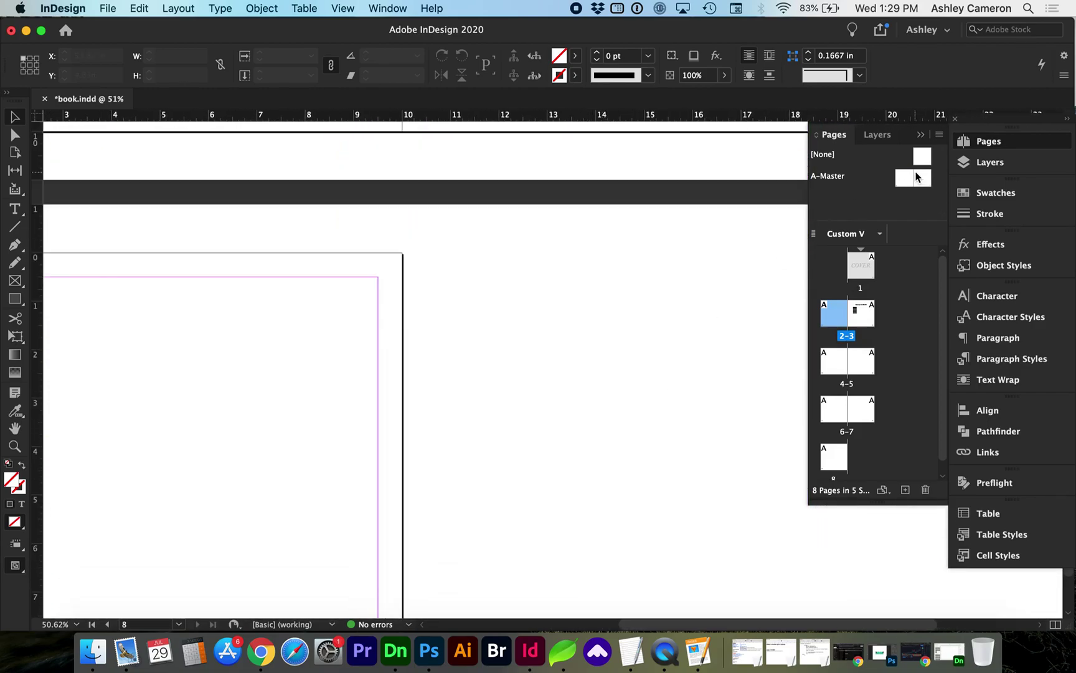
scroll(553, 352, down, 5)
scroll(553, 353, left, 5)
scroll(553, 353, up, 20)
scroll(553, 353, right, 3)
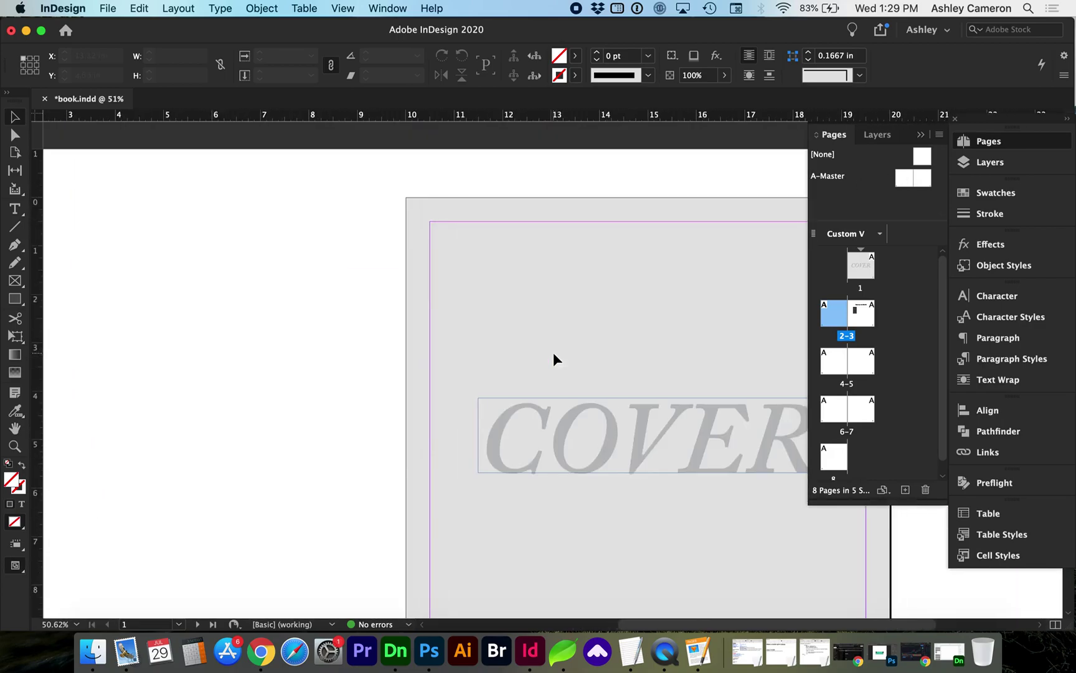
scroll(553, 359, right, 3)
scroll(553, 360, down, 5)
scroll(553, 359, up, 3)
scroll(553, 359, right, 1)
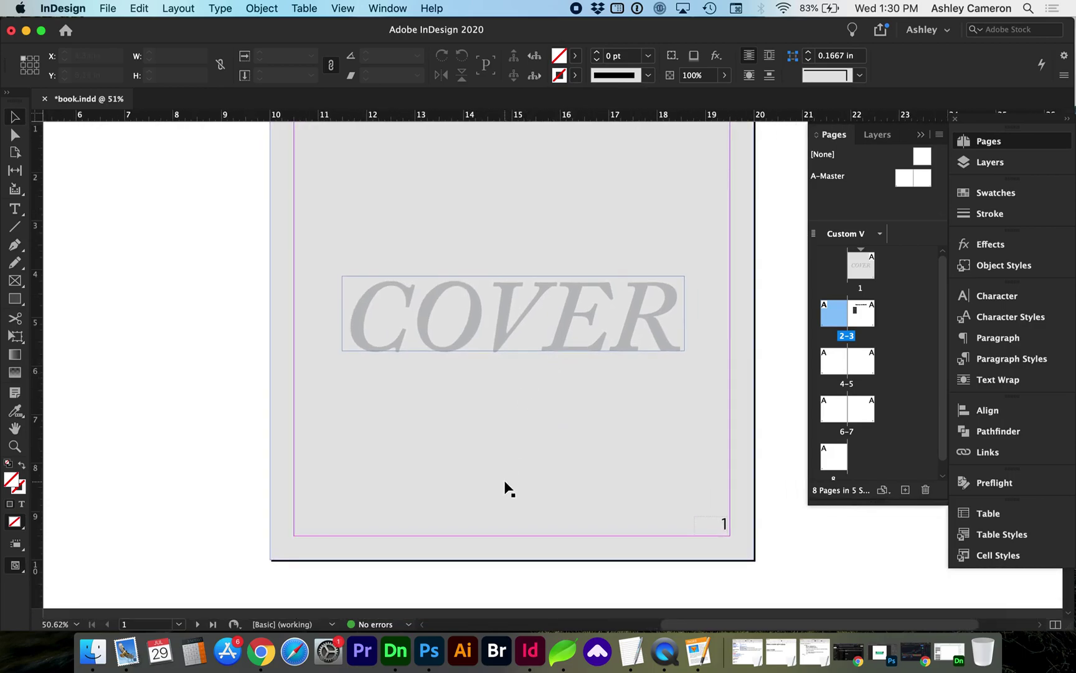
scroll(504, 488, down, 3)
scroll(505, 487, right, 1)
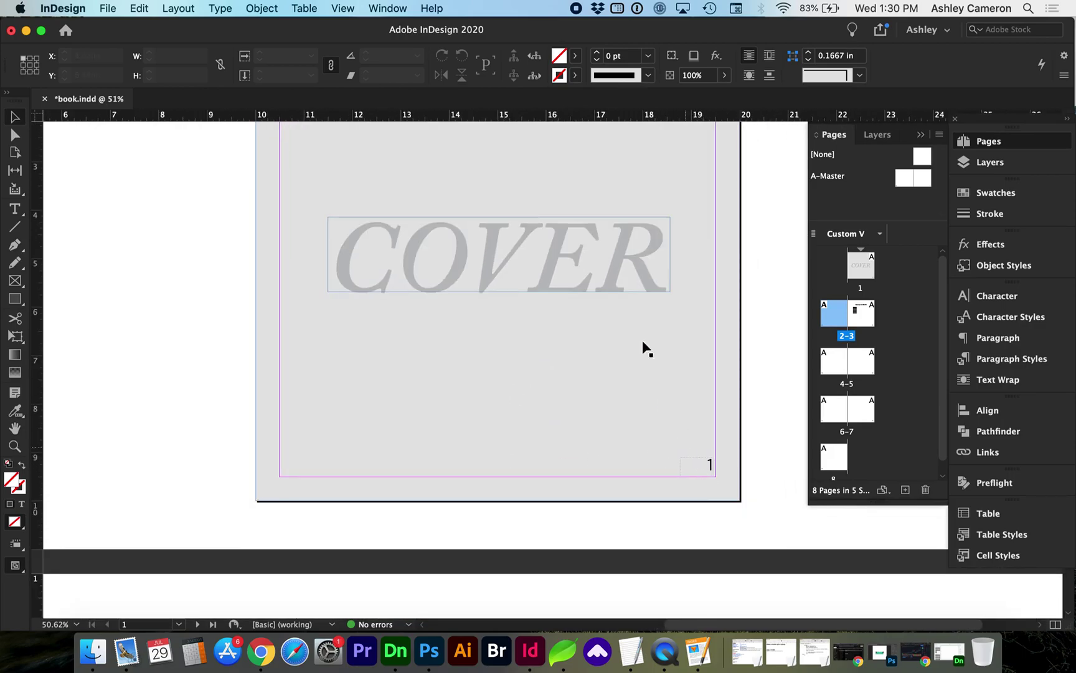
scroll(634, 277, down, 10)
scroll(633, 277, left, 2)
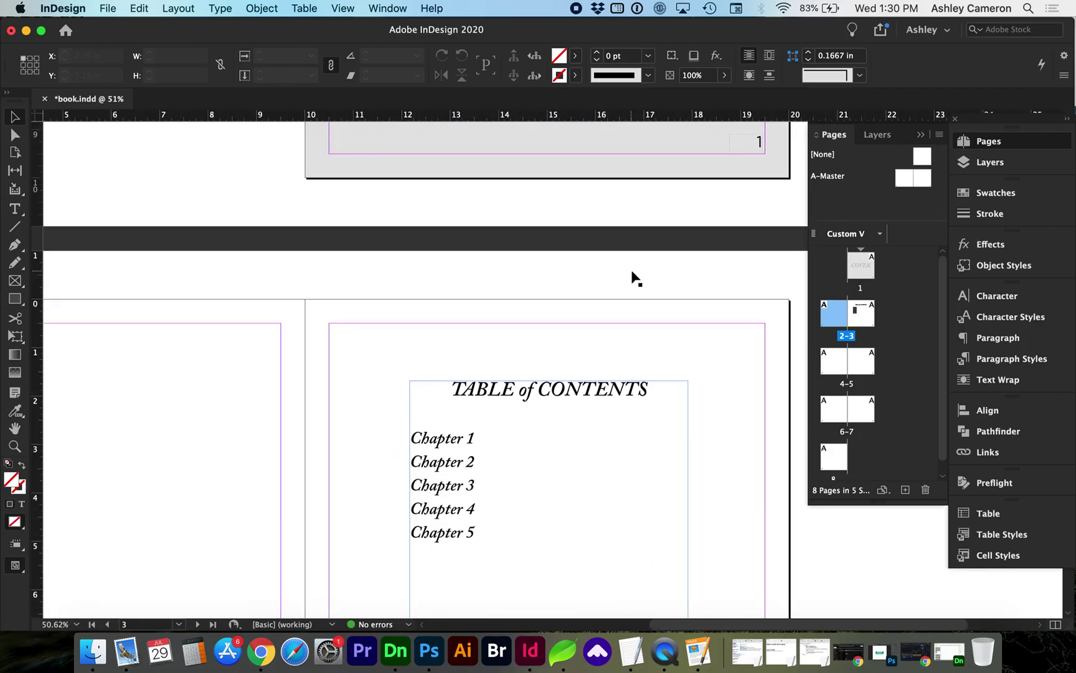
scroll(191, 423, down, 5)
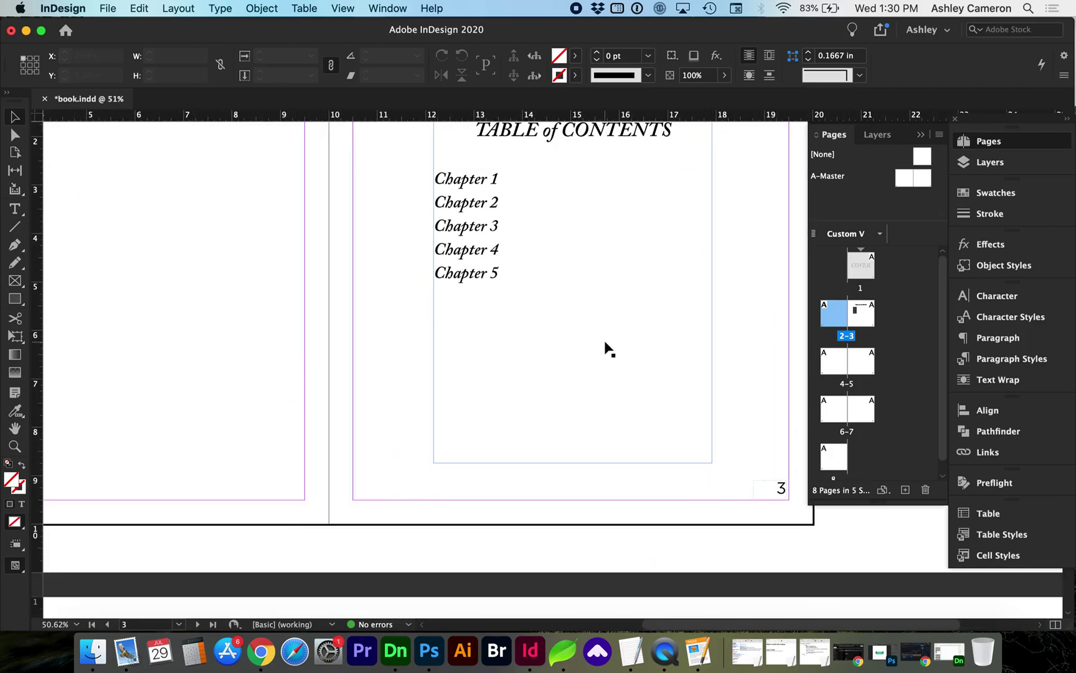
scroll(605, 342, up, 4)
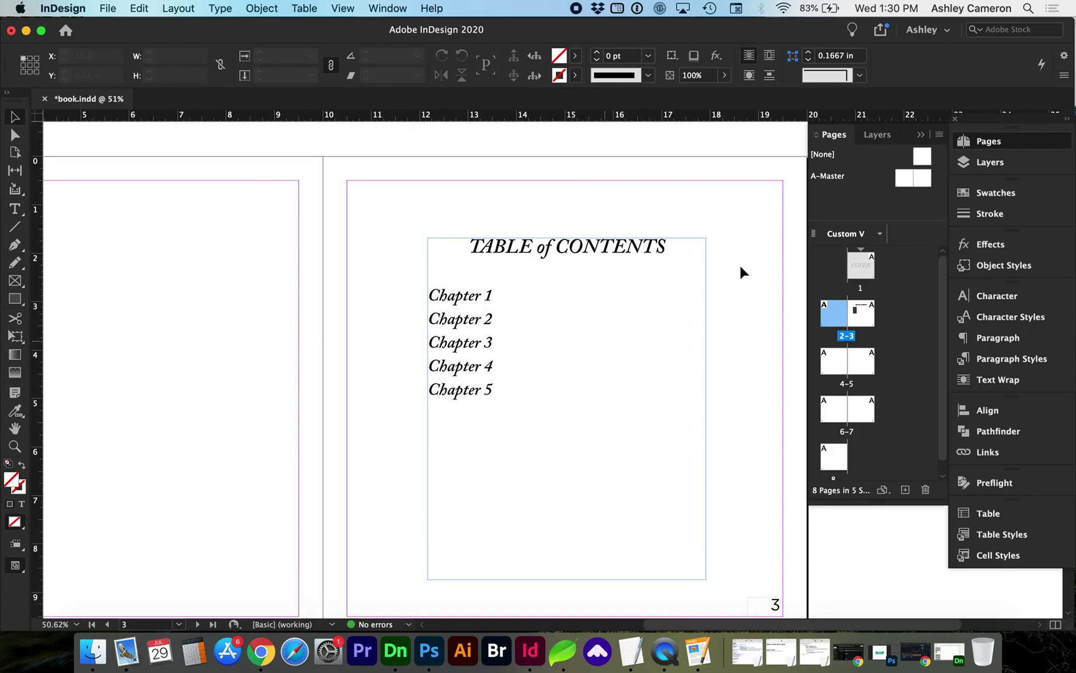
Apply the [None] master to cover page 1 and the 2–3 spread, then confirm page 4 still shows 4
scroll(714, 244, up, 6)
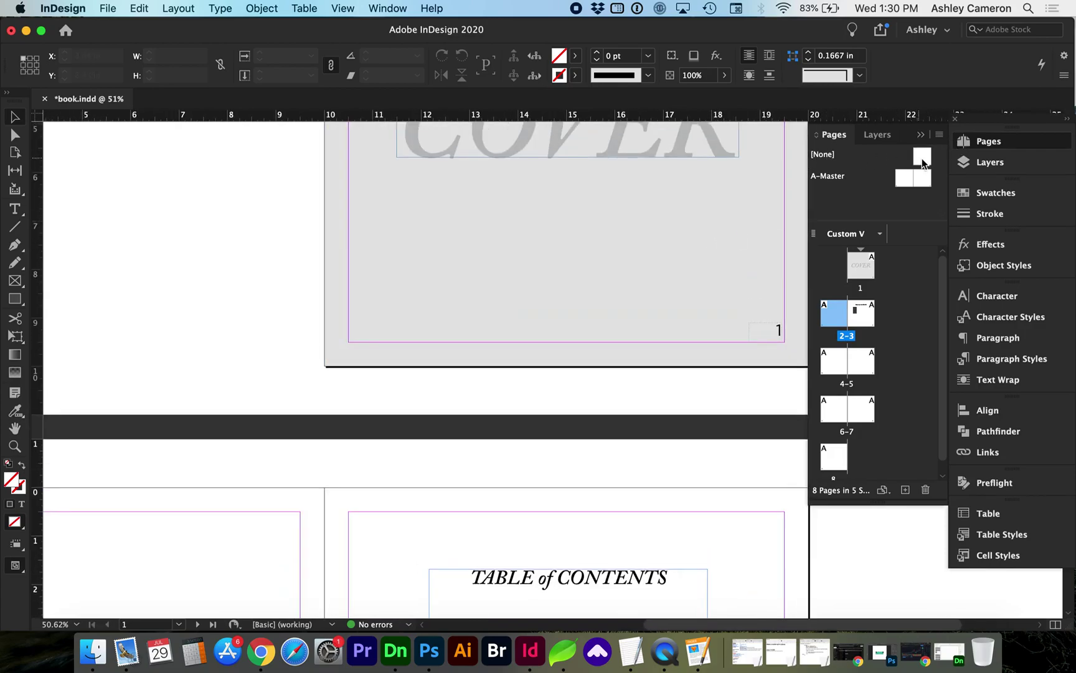
drag(922, 159, 860, 268)
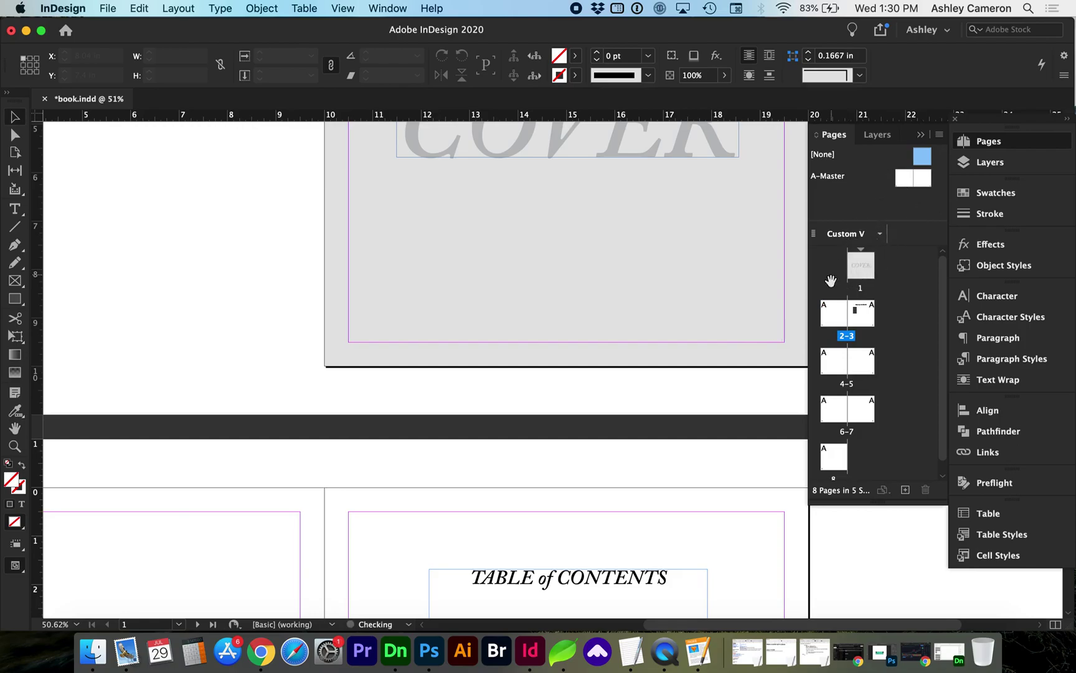
mouse_move(925, 154)
mouse_down()
mouse_move(836, 284)
mouse_move(835, 311)
mouse_move(920, 153)
mouse_move(863, 309)
mouse_up()
scroll(770, 353, down, 10)
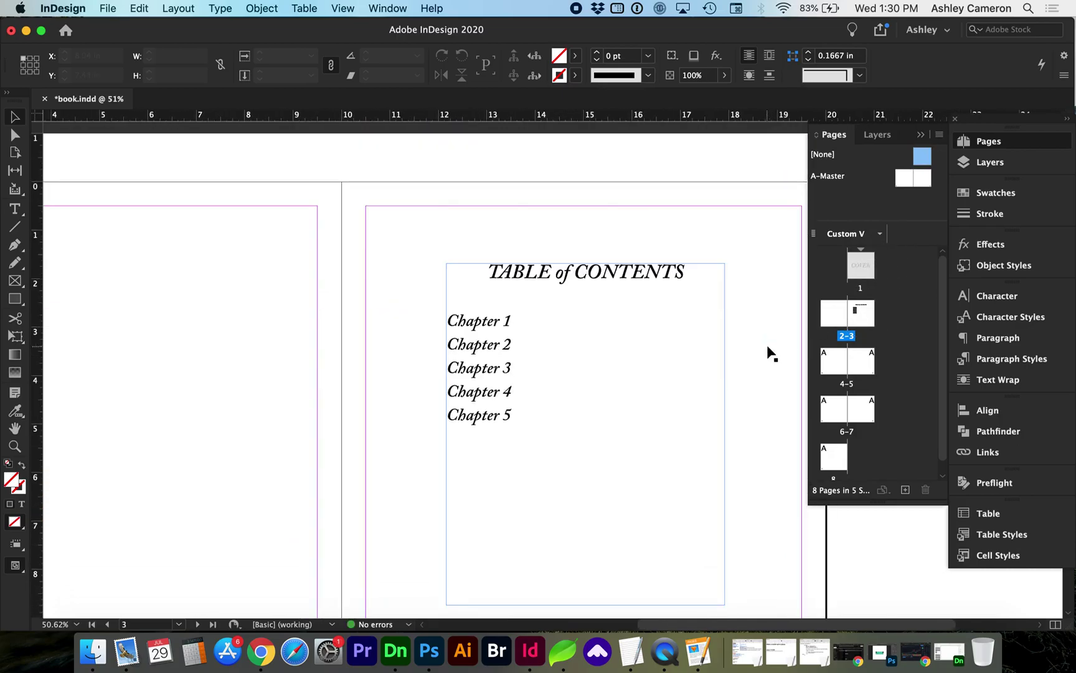
scroll(709, 489, down, 10)
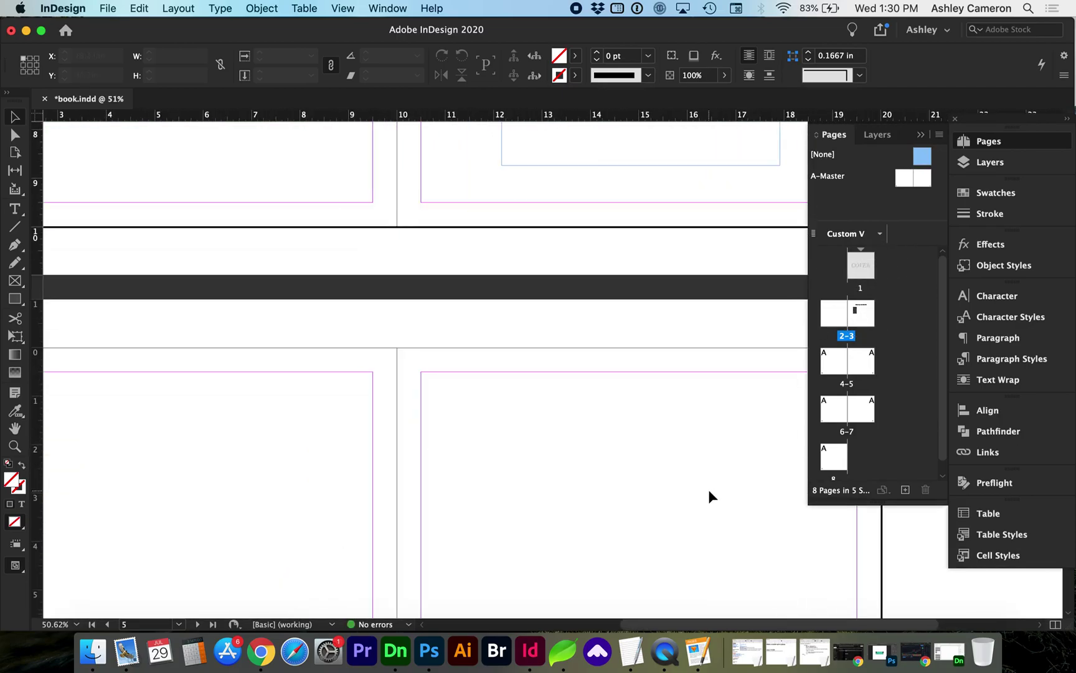
scroll(711, 496, down, 2)
scroll(711, 496, left, 4)
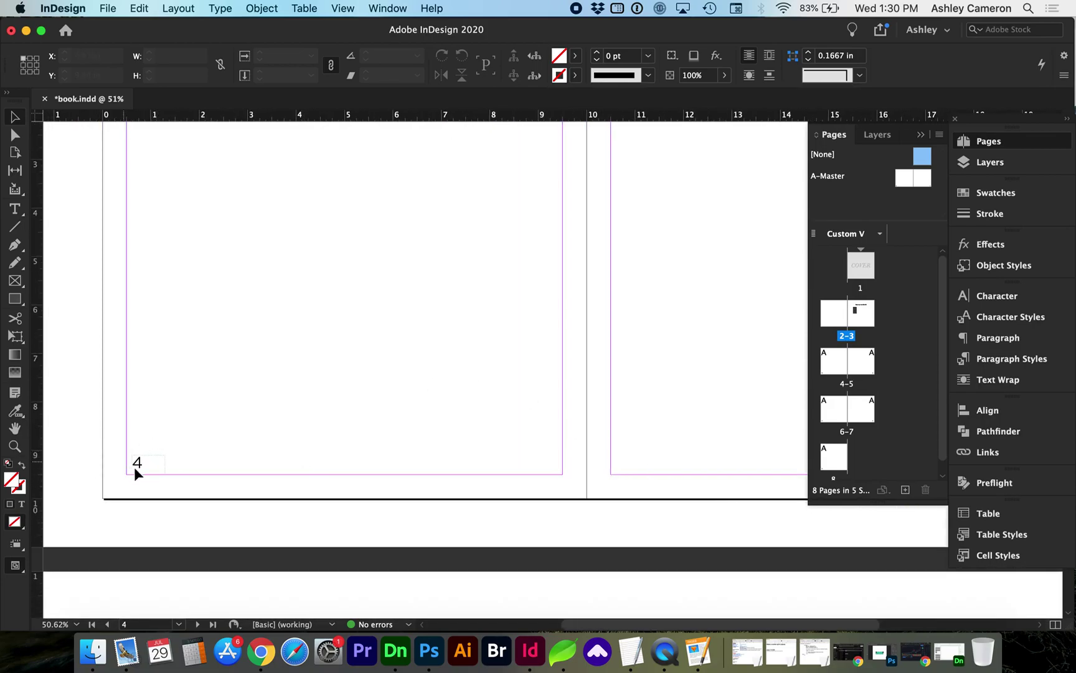
Go to spread 4–5 and turn off Allow Document Pages to Shuffle
scroll(140, 418, up, 5)
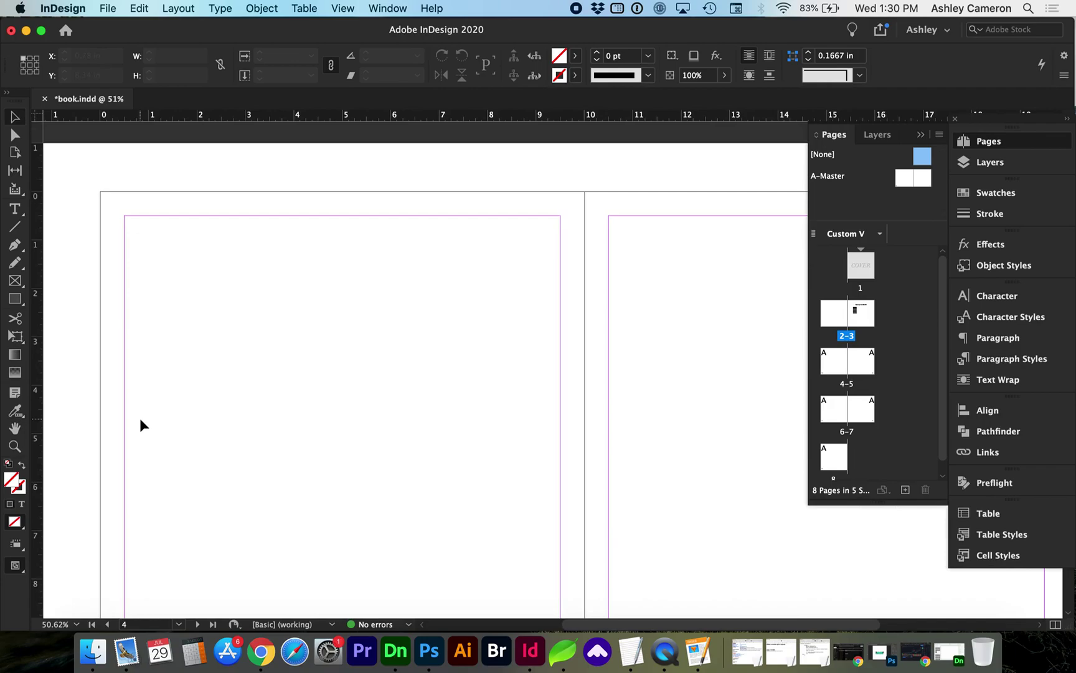
scroll(140, 418, up, 3)
scroll(139, 417, down, 6)
scroll(139, 418, right, 2)
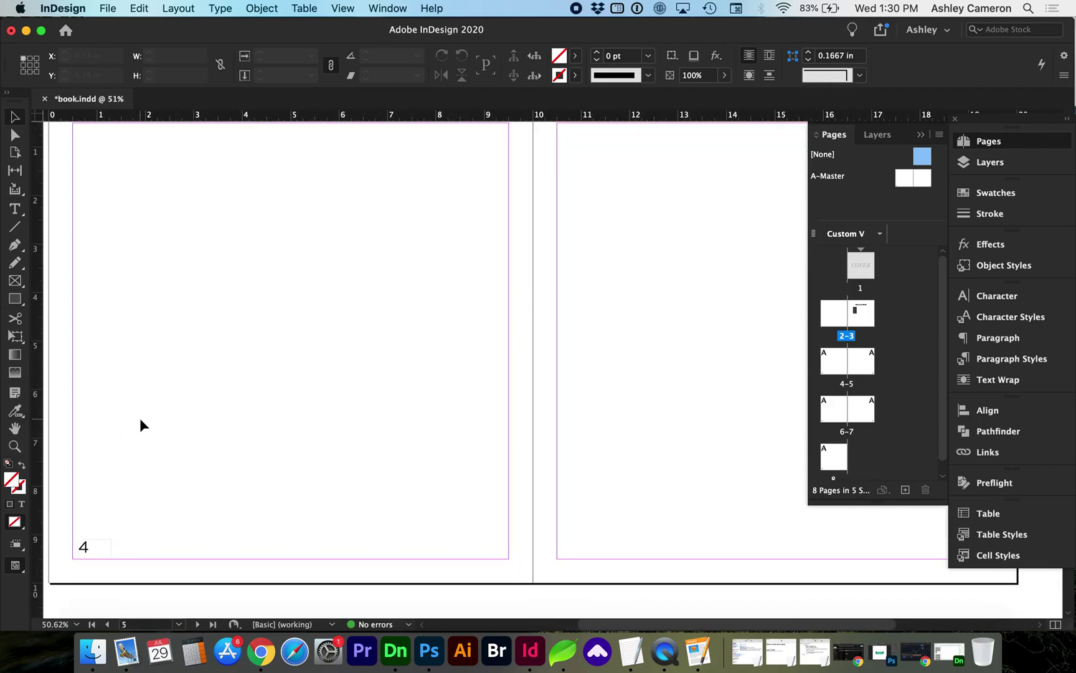
scroll(140, 418, down, 2)
scroll(139, 418, right, 5)
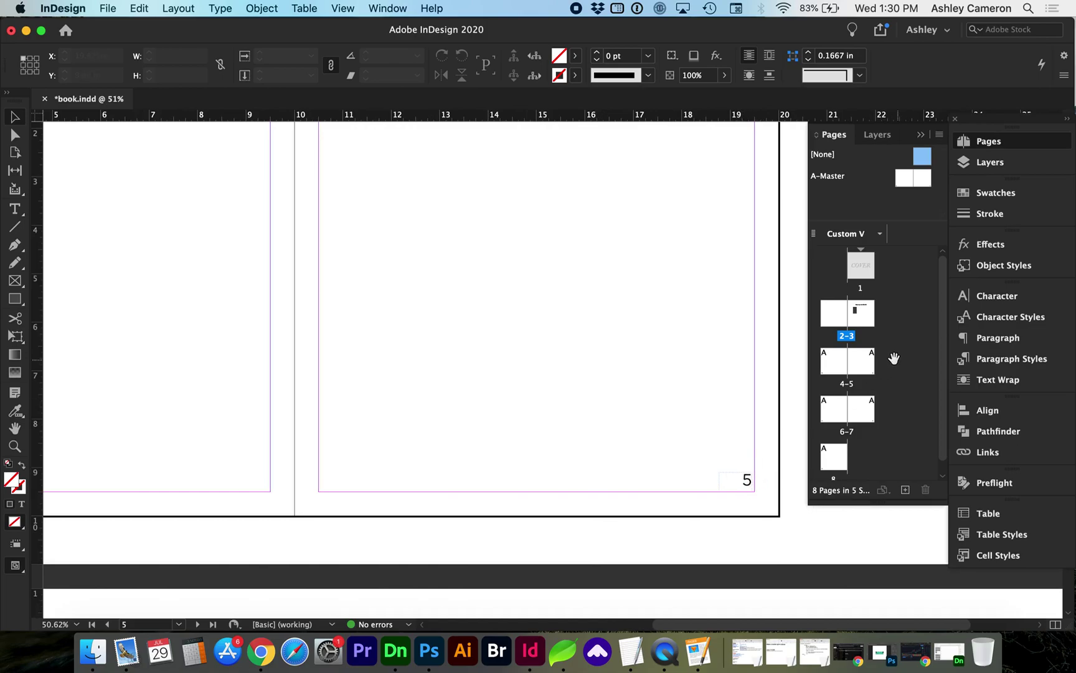
double_click(859, 366)
right_click(858, 366)
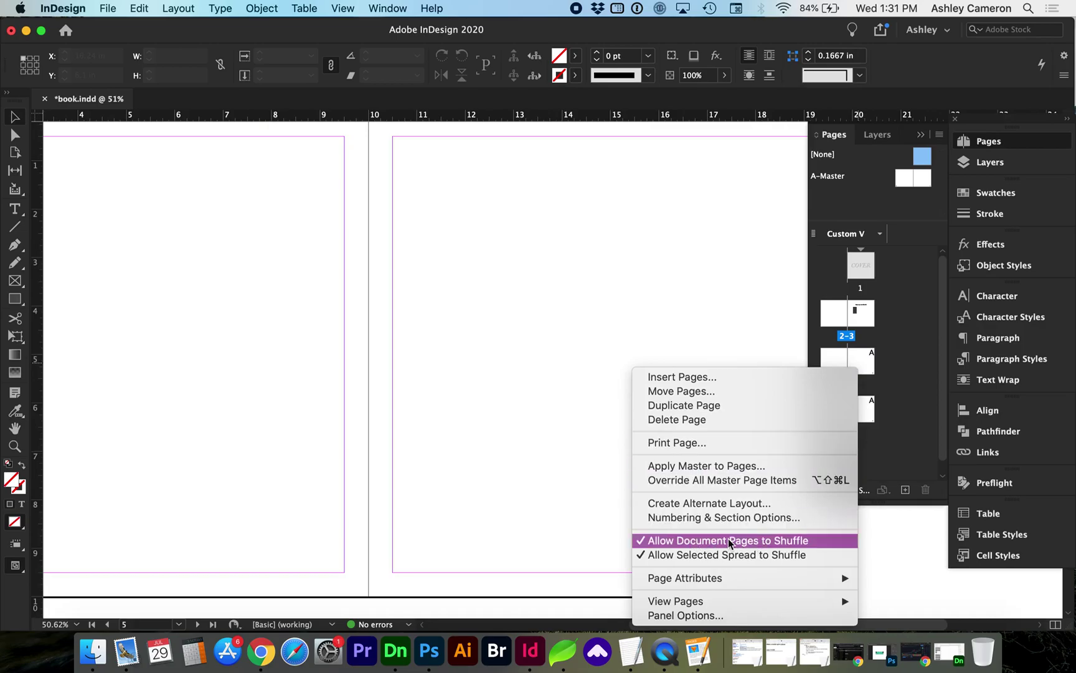
click(765, 541)
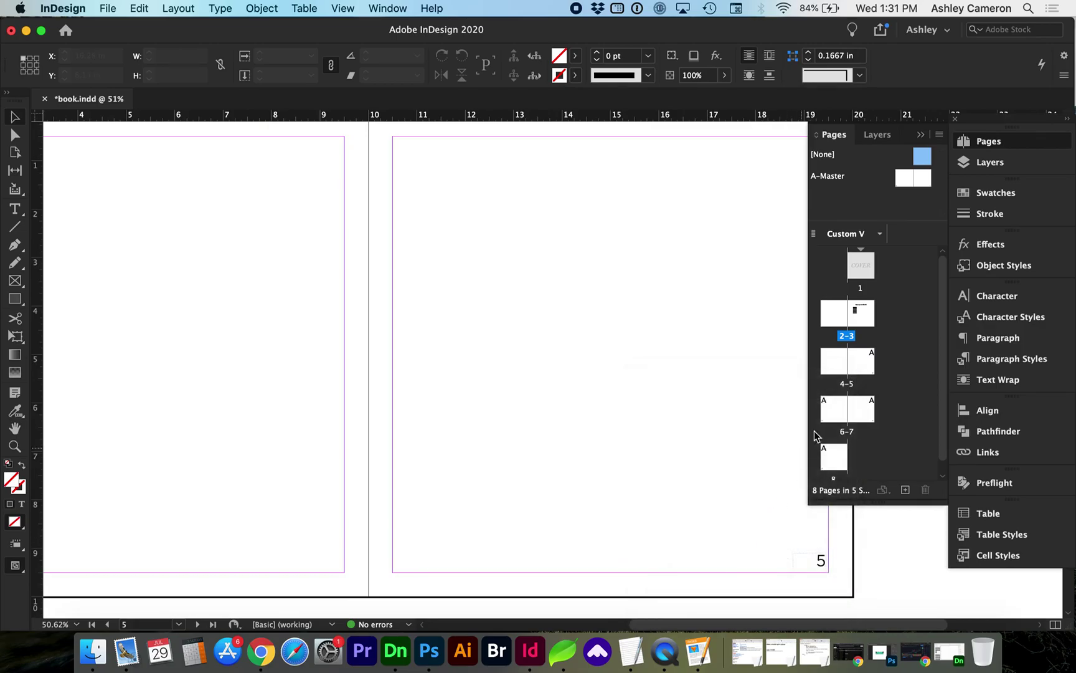
Turn off Allow Selected Spread to Shuffle so spread 4–5 stays paired as [4–5]
right_click(866, 360)
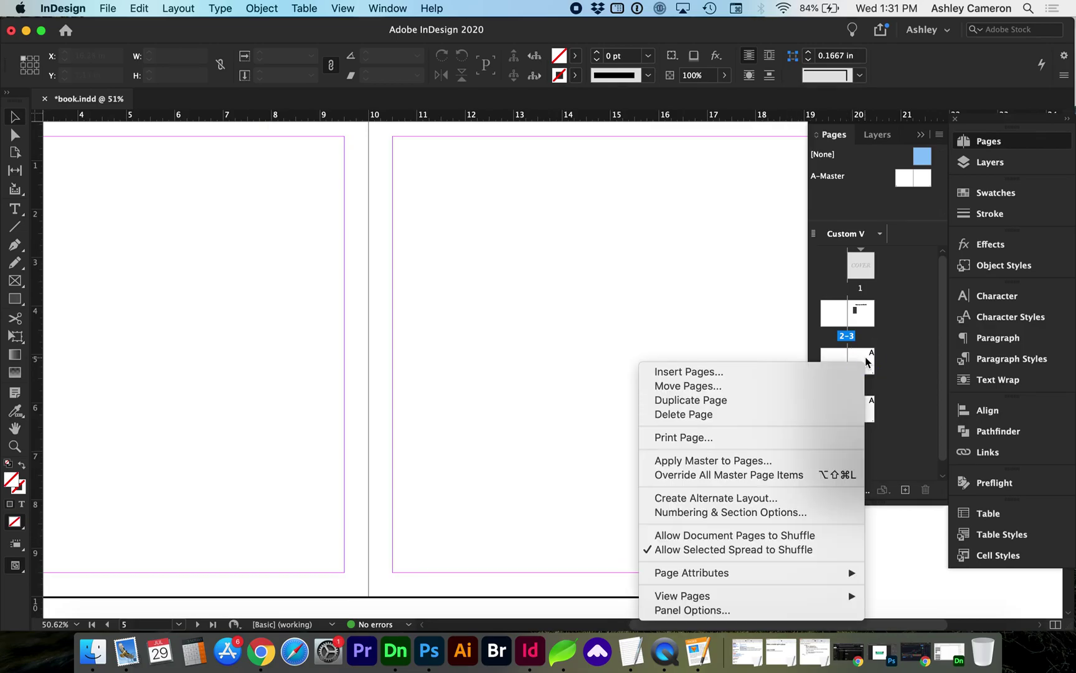
click(732, 550)
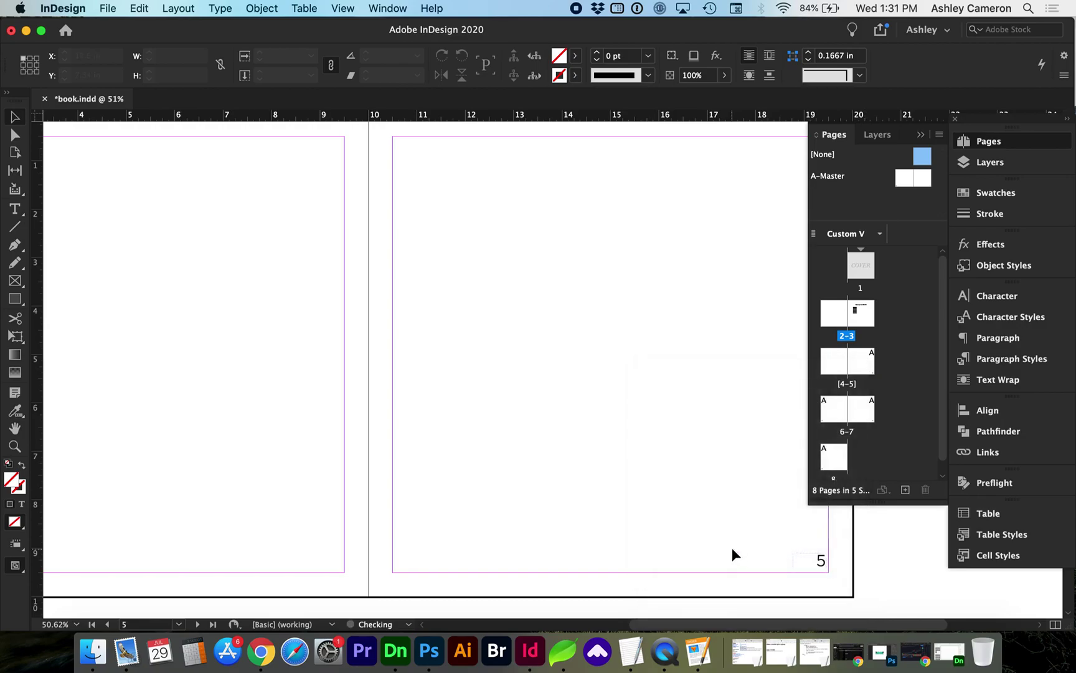
right_click(859, 366)
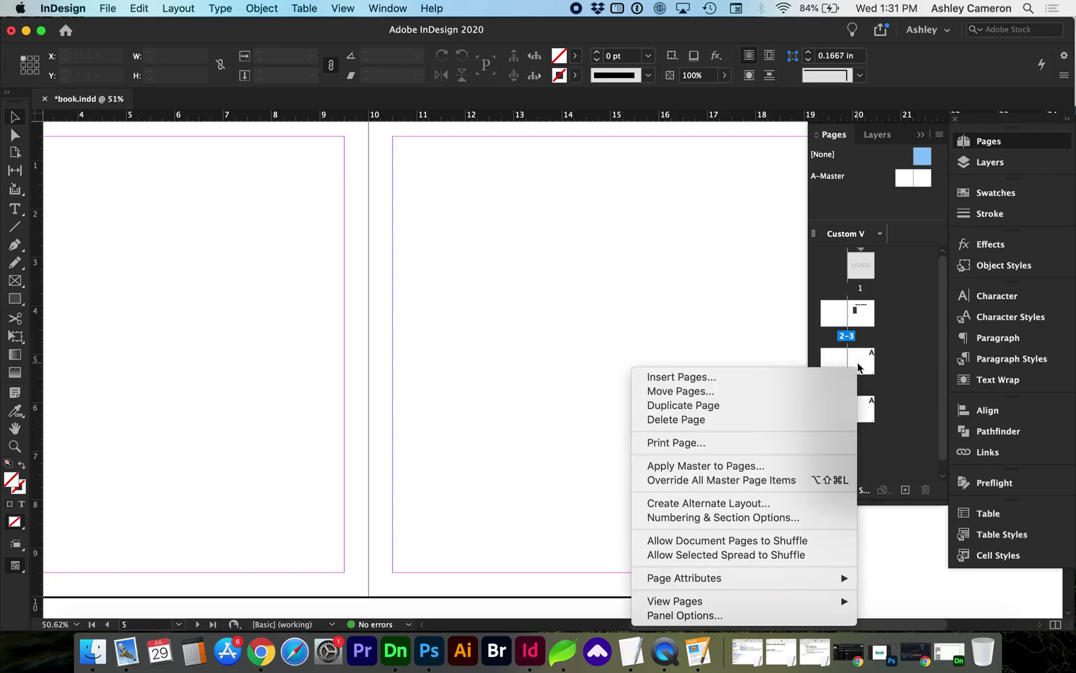
Start a new section at page 5 with numbering starting at 1, accepting the duplicate-number warning
click(767, 519)
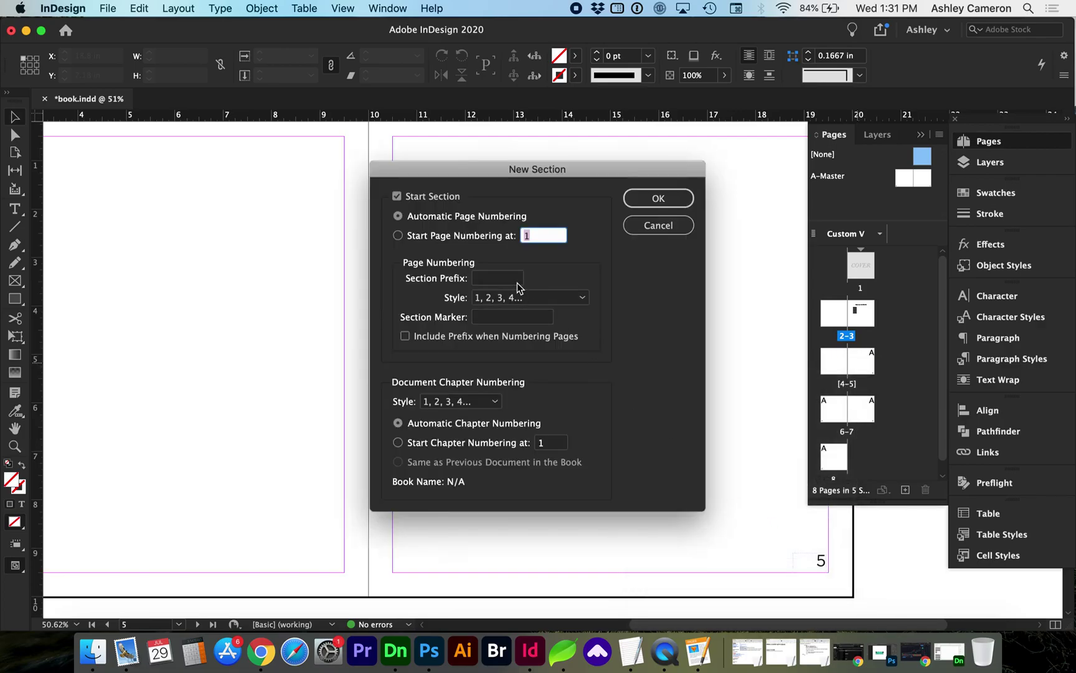
click(398, 235)
text(1)
click(661, 200)
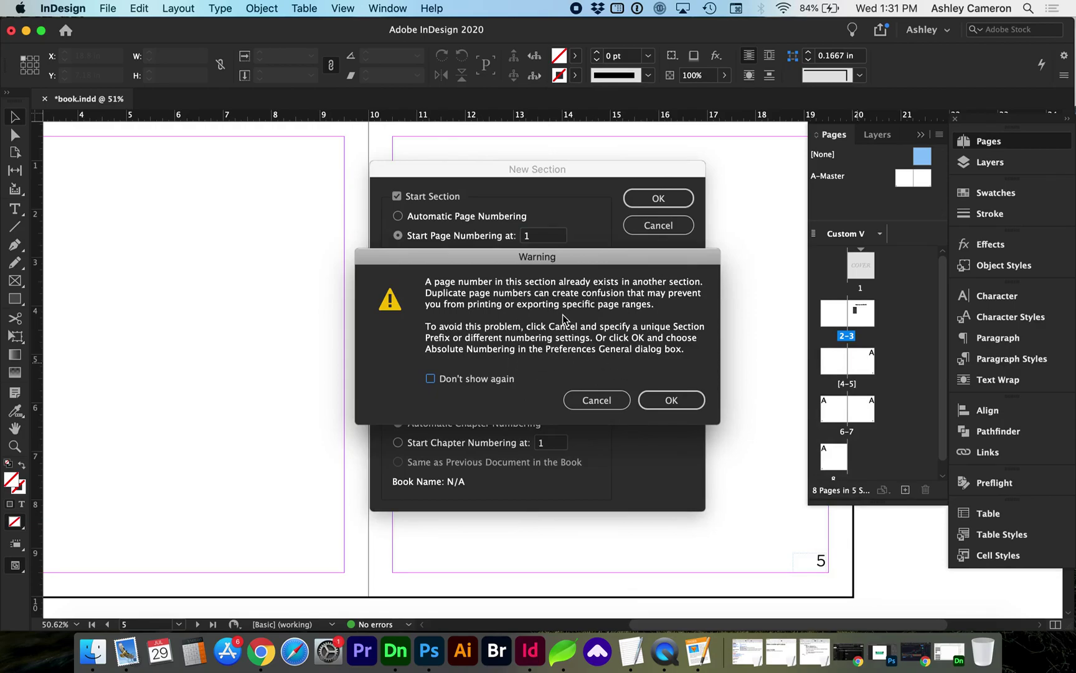
click(663, 402)
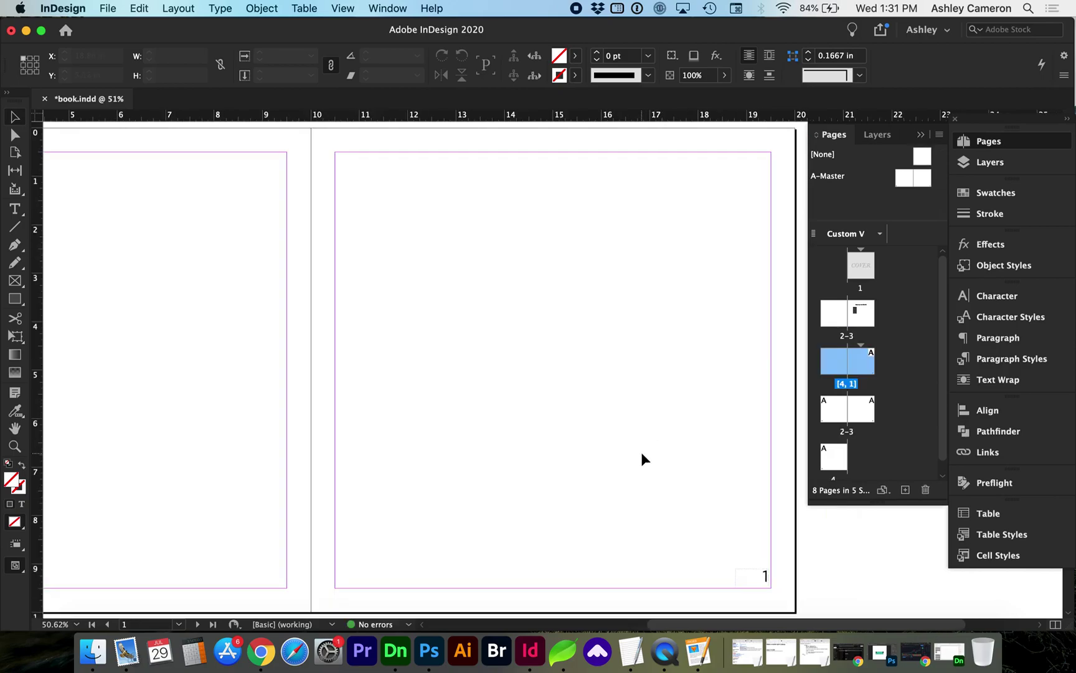
scroll(642, 453, down, 2)
scroll(641, 453, left, 3)
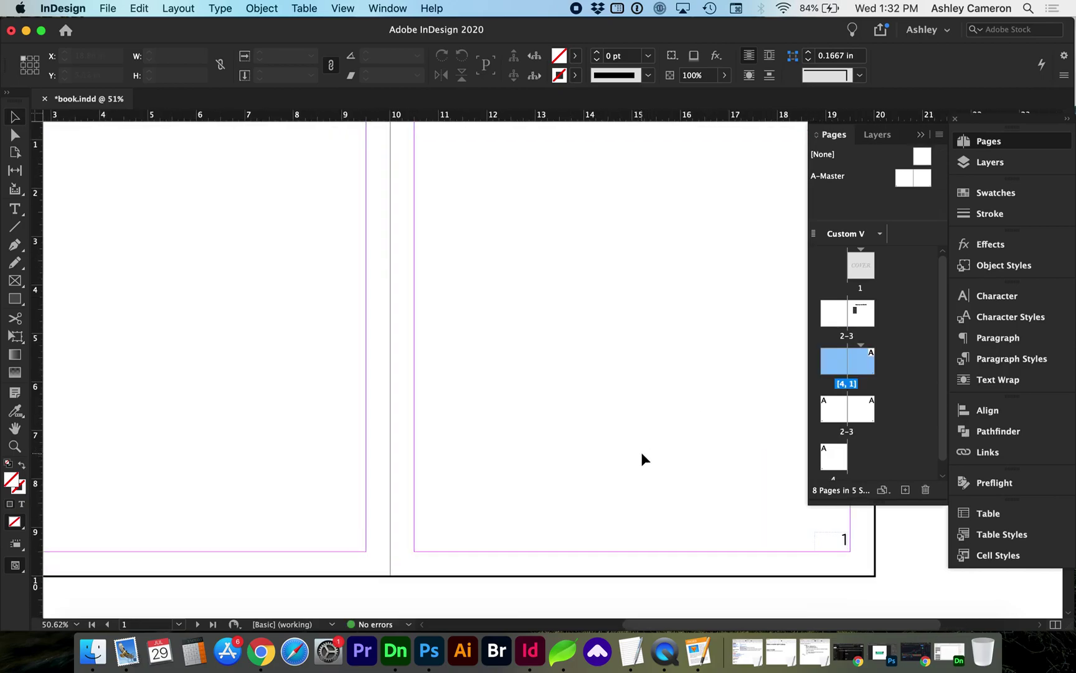
scroll(641, 452, down, 10)
scroll(640, 451, left, 4)
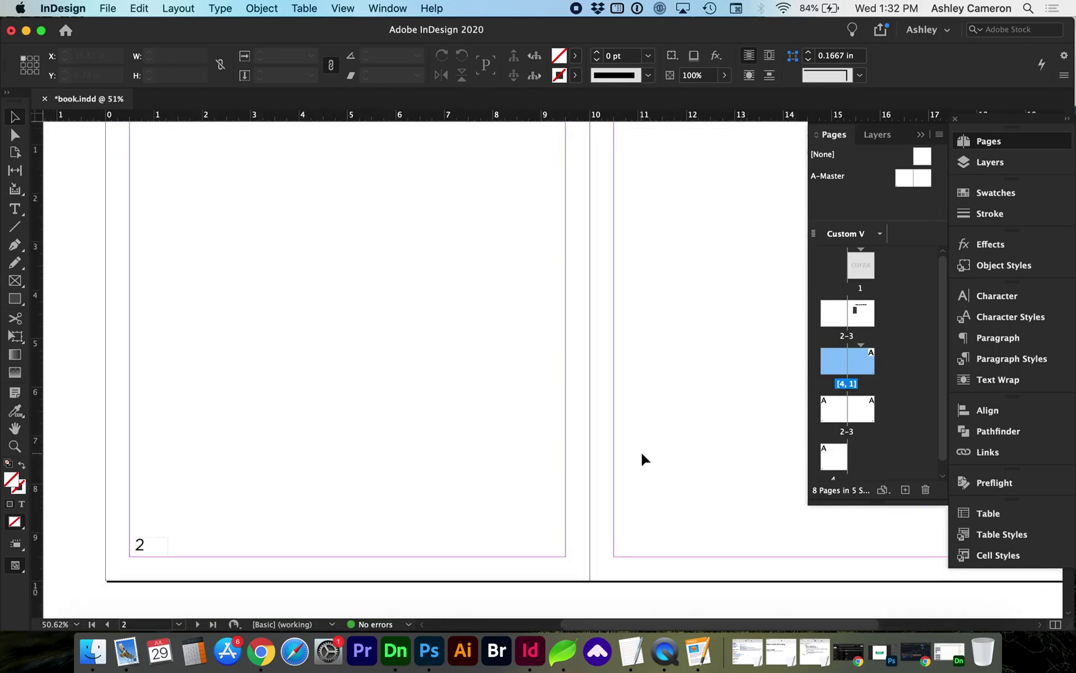
scroll(641, 451, right, 5)
scroll(641, 452, down, 8)
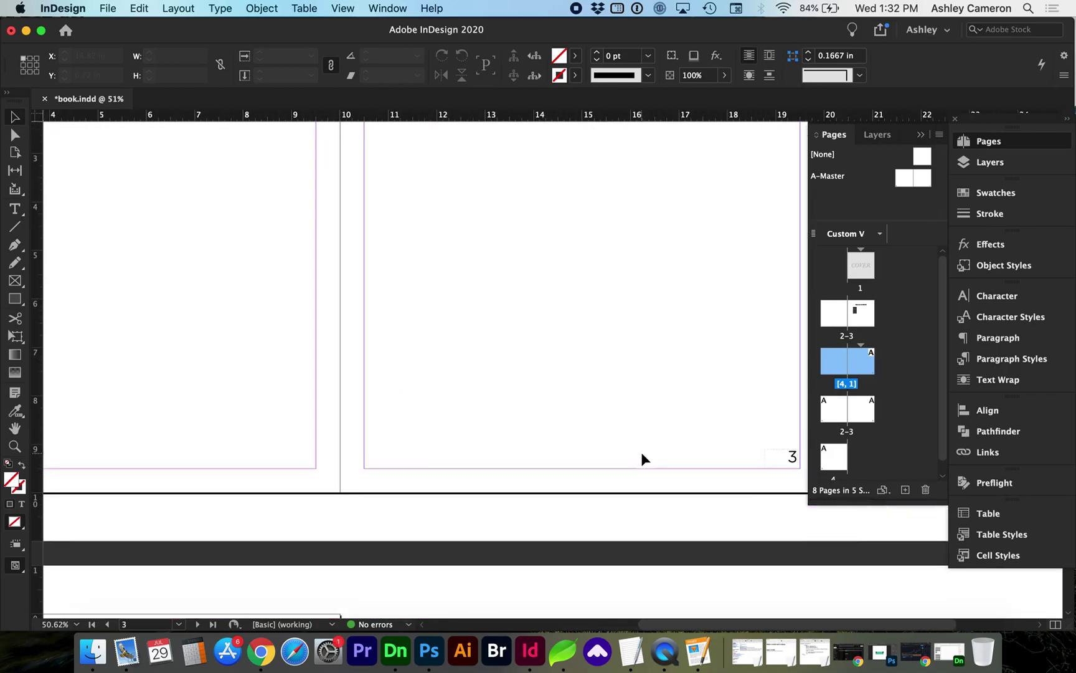
key(super+minus)
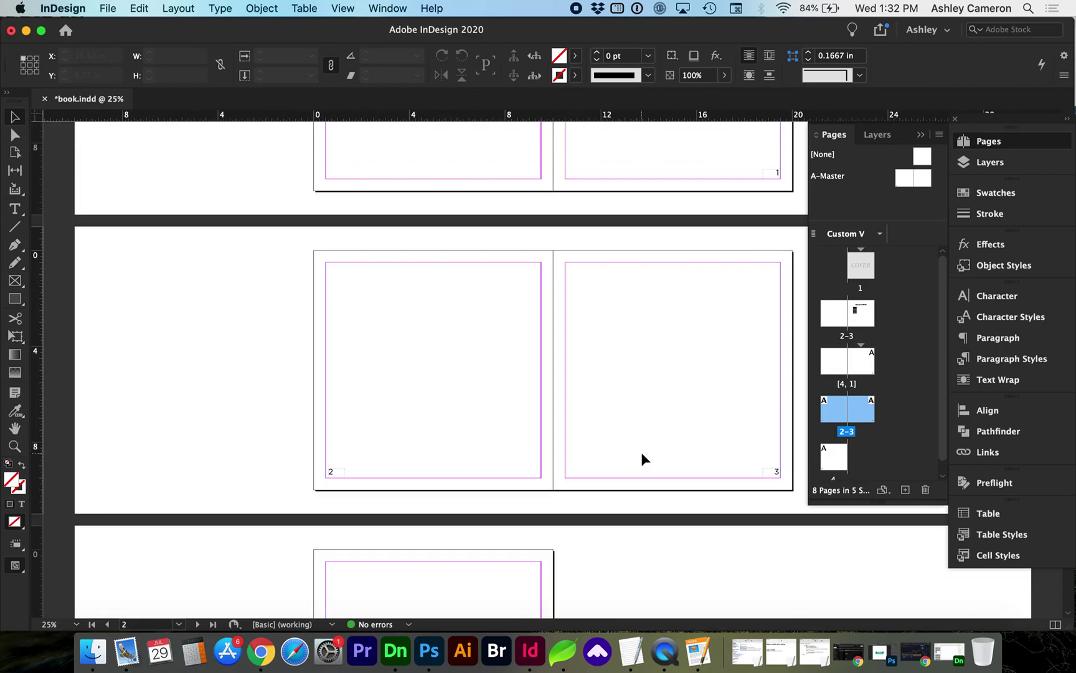